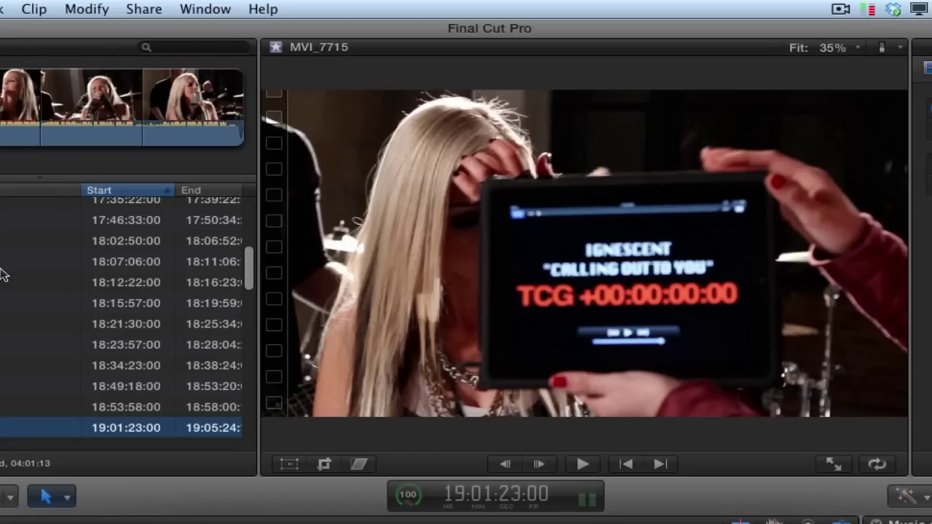
Step: Step through clips MVI_7715 to MVI_7718, reading each clip's slate timecode
key("Down")
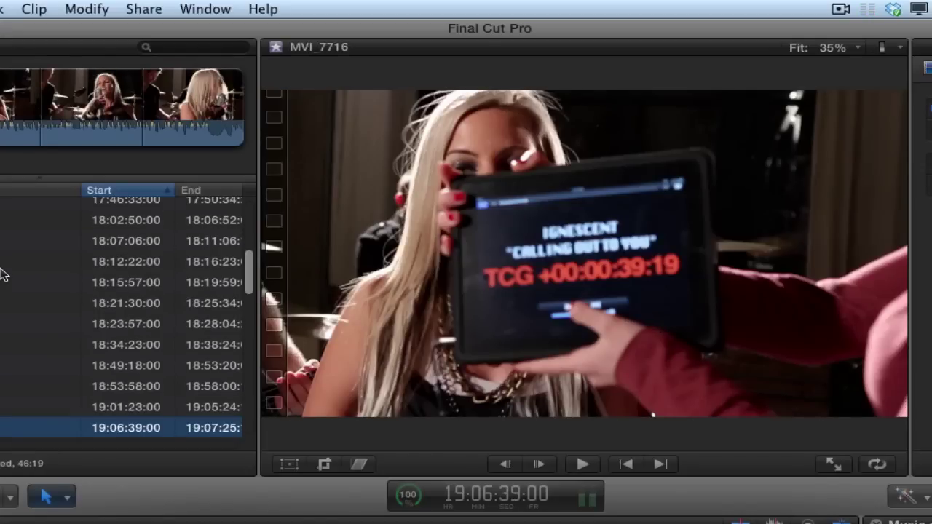
key("Down")
key("Down")
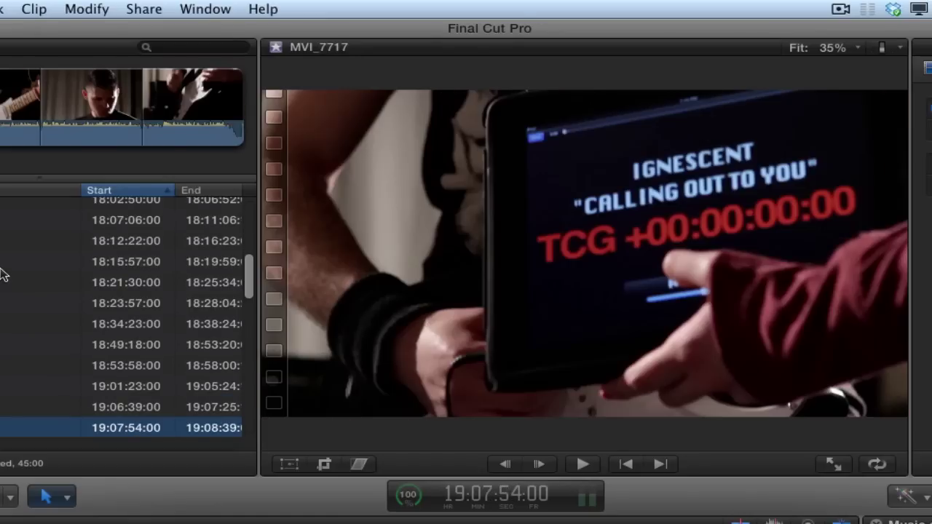
key("Up")
key("Down")
Step: Select the '01 calling out to you spectre master' song clip and drop it into the Timecode project
key("Up")
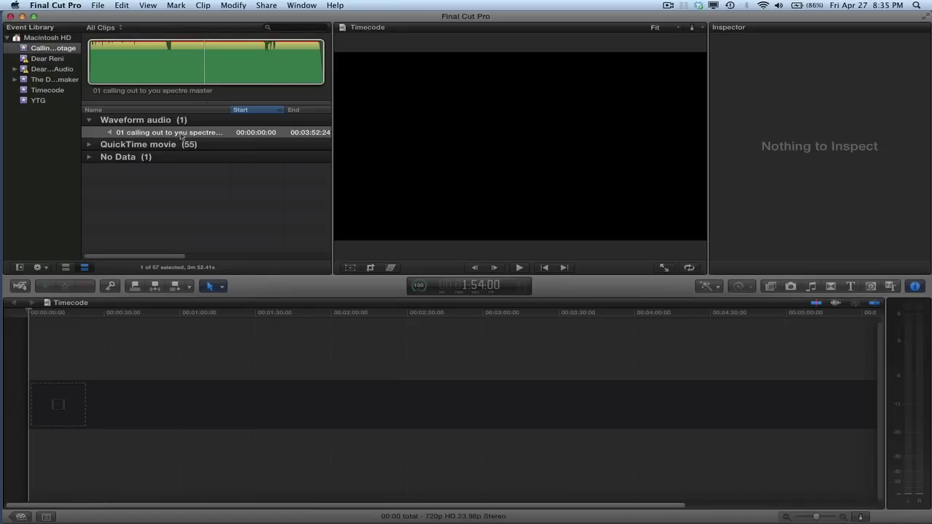
left_click(181, 134)
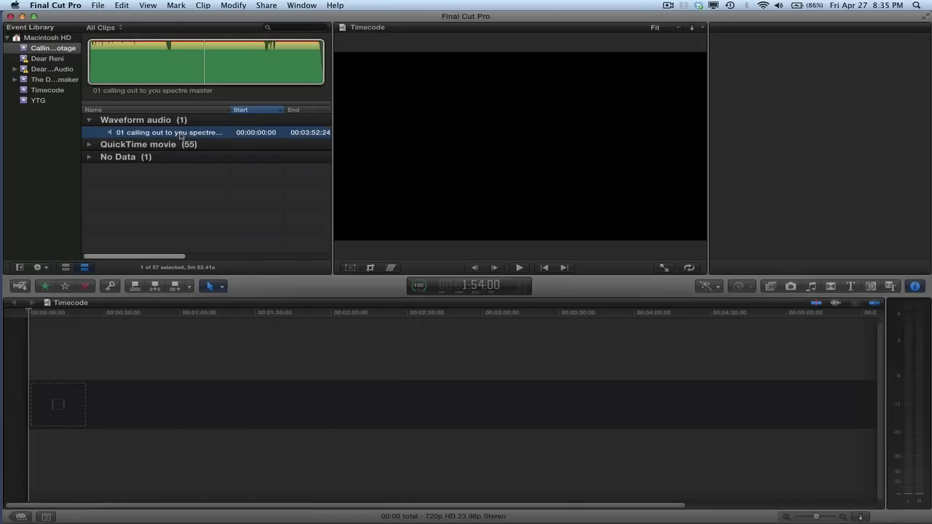
left_click_drag(181, 136, 180, 137)
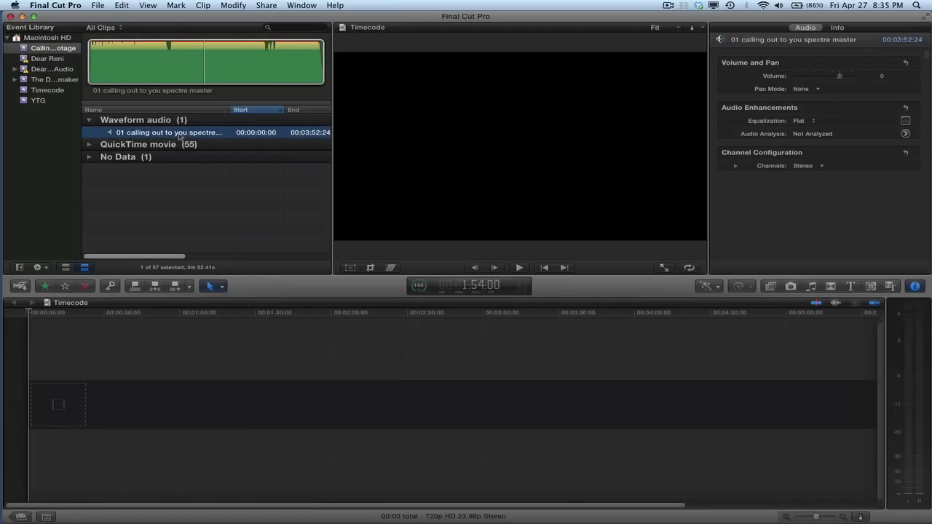
left_click(180, 136)
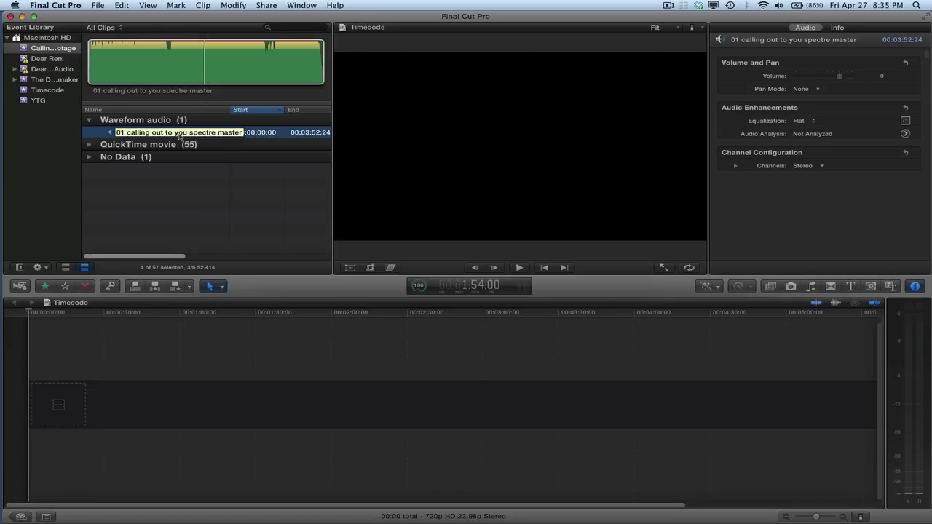
key("Return")
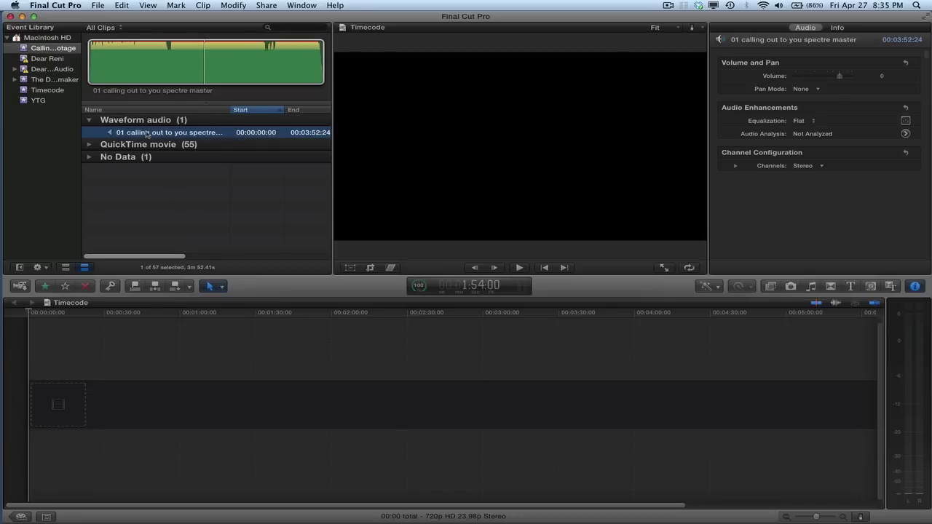
left_click(147, 134)
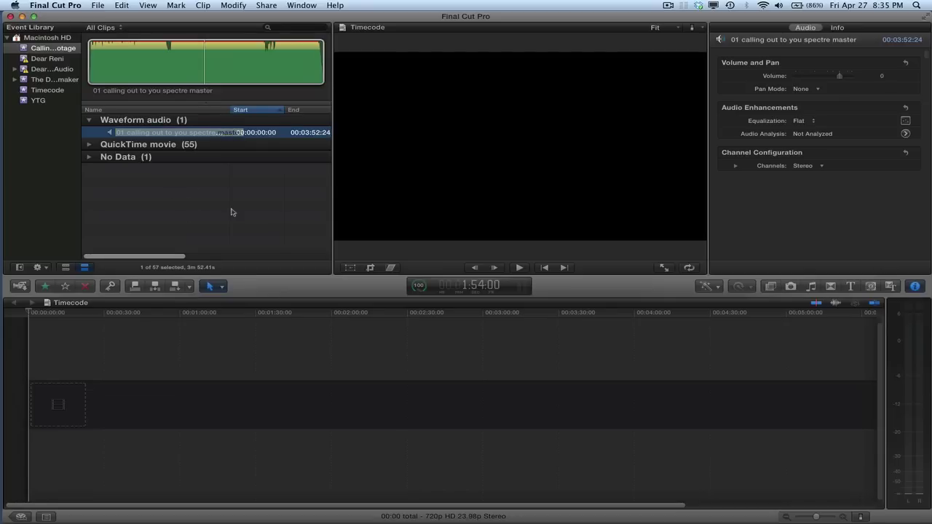
left_click(291, 437)
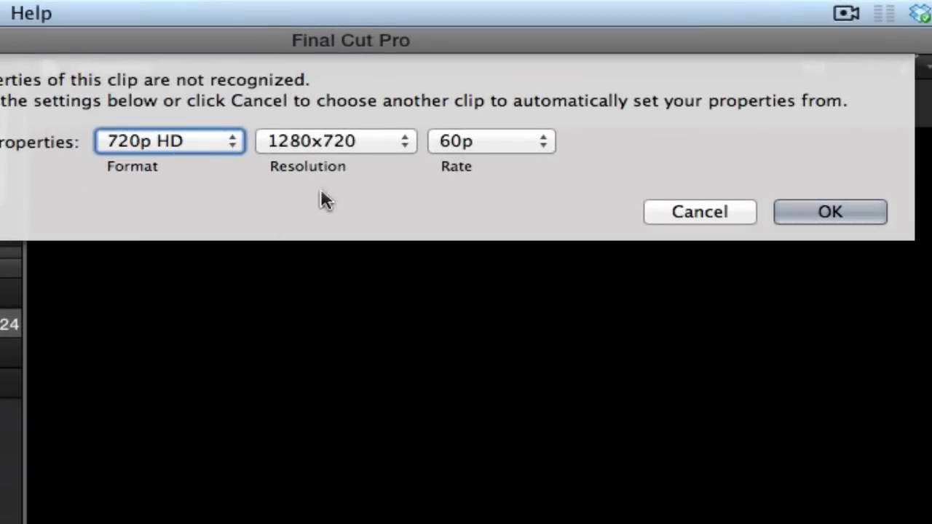
Step: Change the project frame rate to 23.98p at 720p HD 1280x720 and accept the settings
left_click(548, 145)
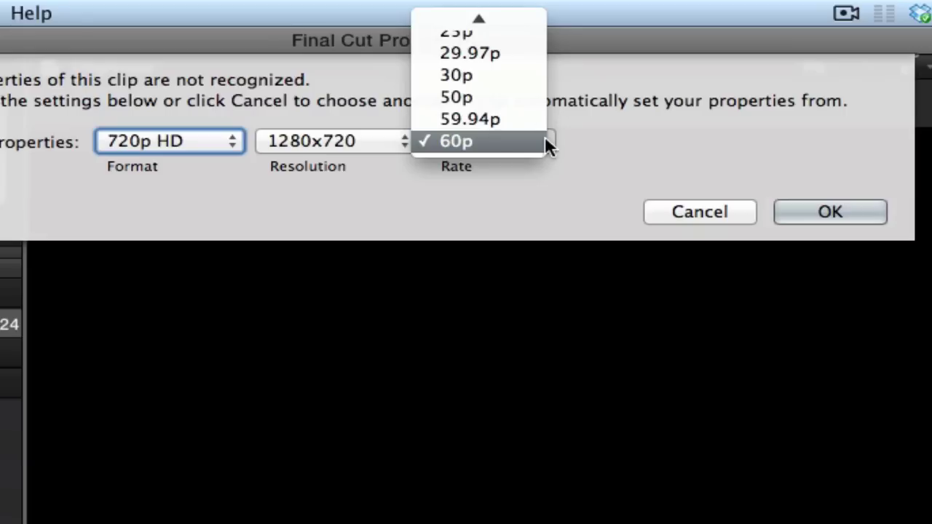
mouse_move(498, 7)
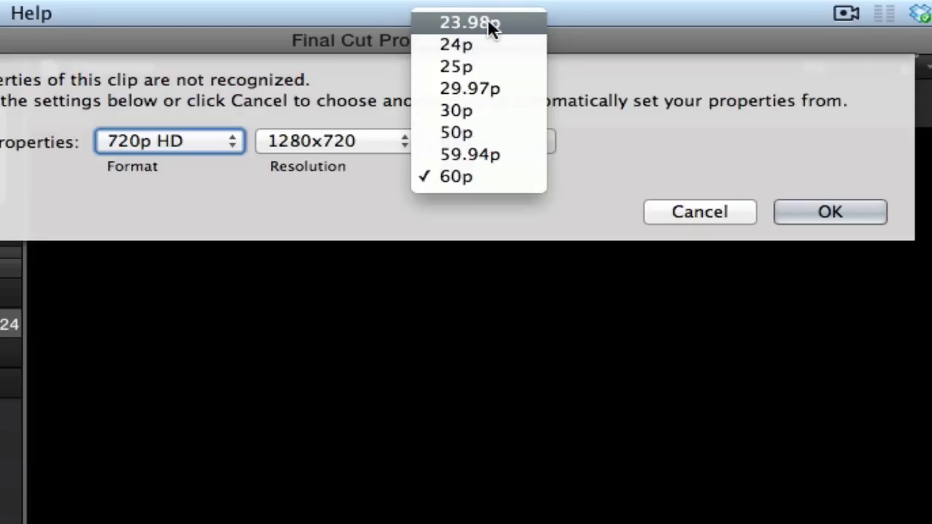
left_click(493, 28)
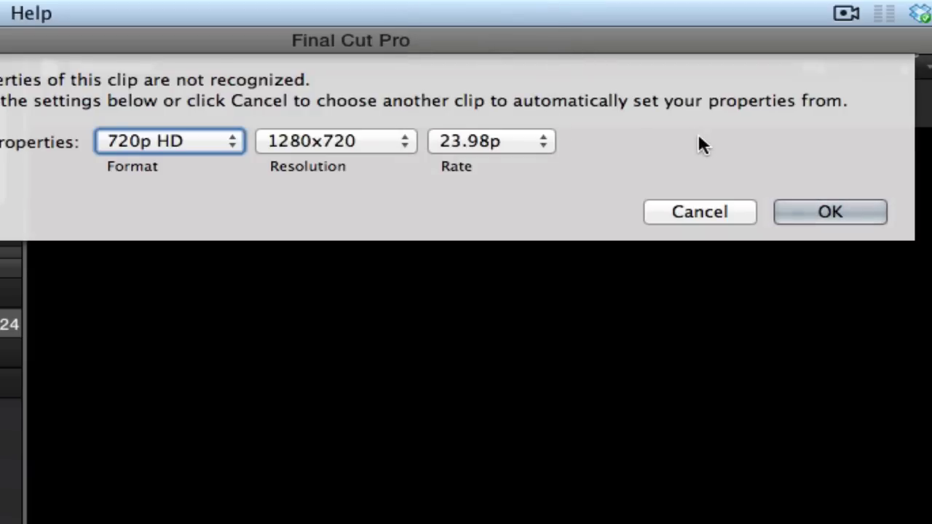
left_click(838, 209)
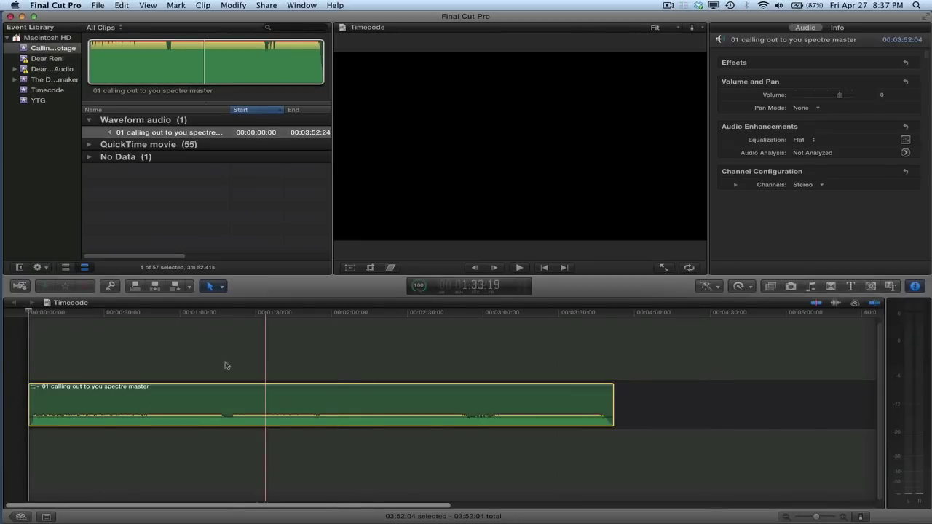
left_click(135, 315)
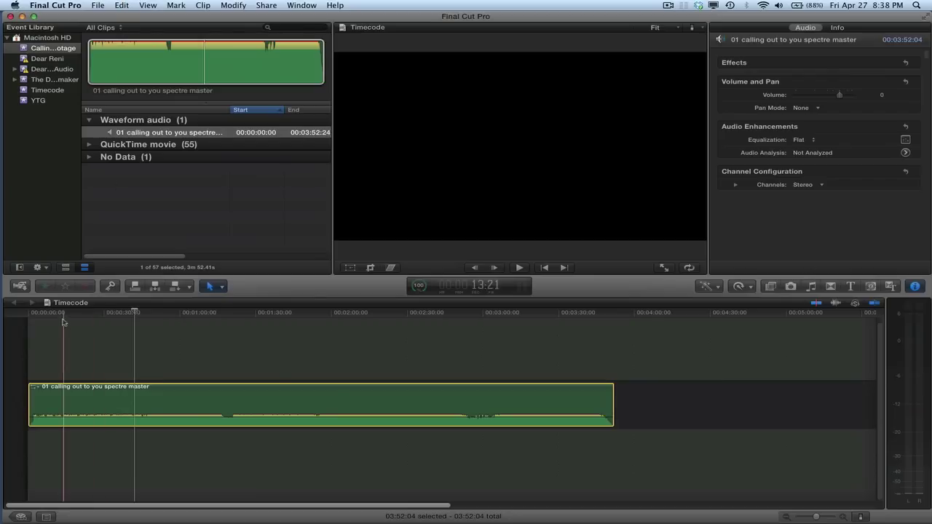
left_click(29, 343)
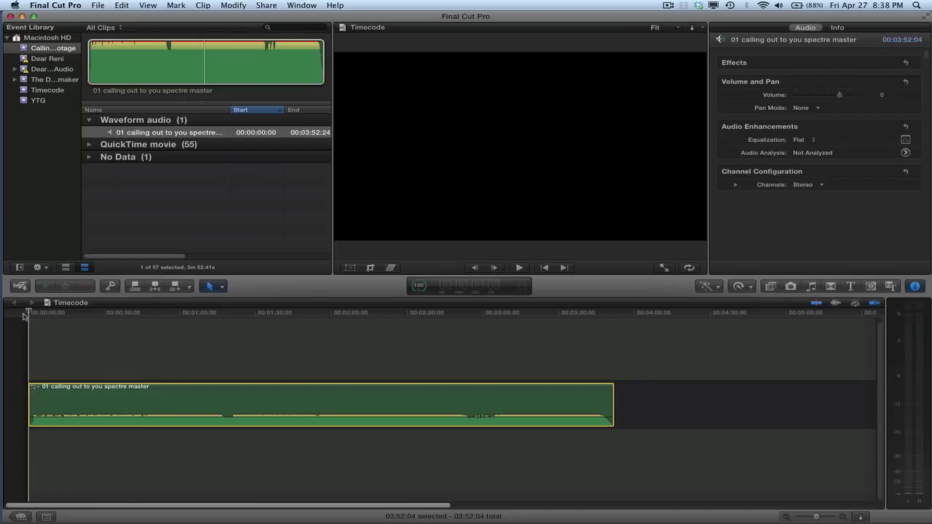
Step: Insert a Gap generator at the start of the timeline
left_click(125, 6)
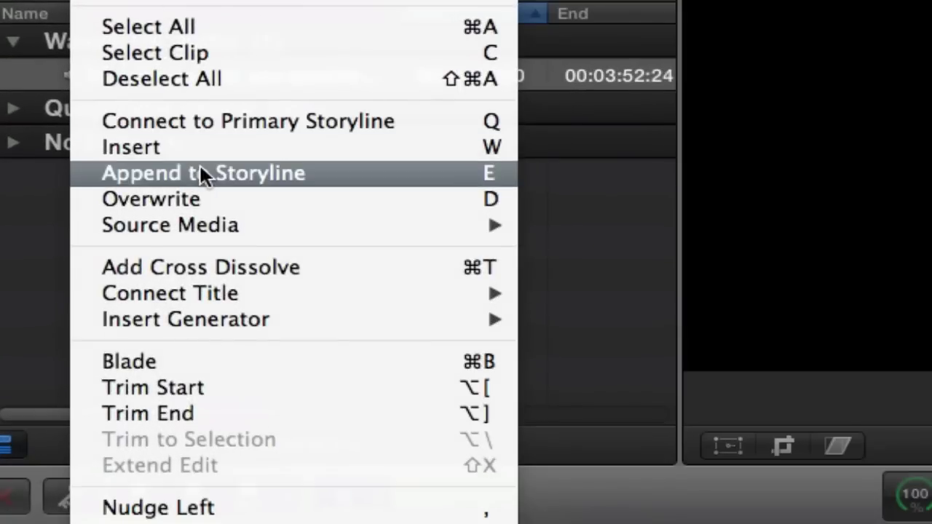
mouse_move(241, 319)
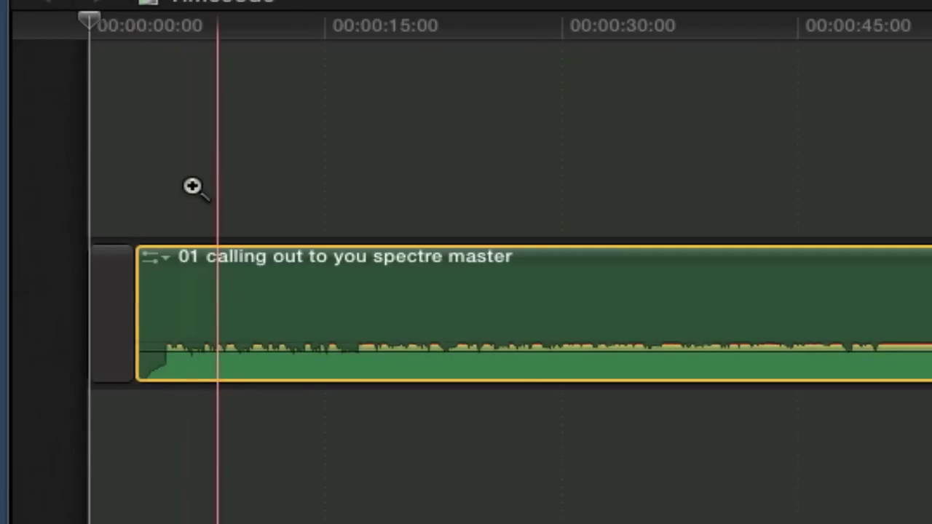
key("a")
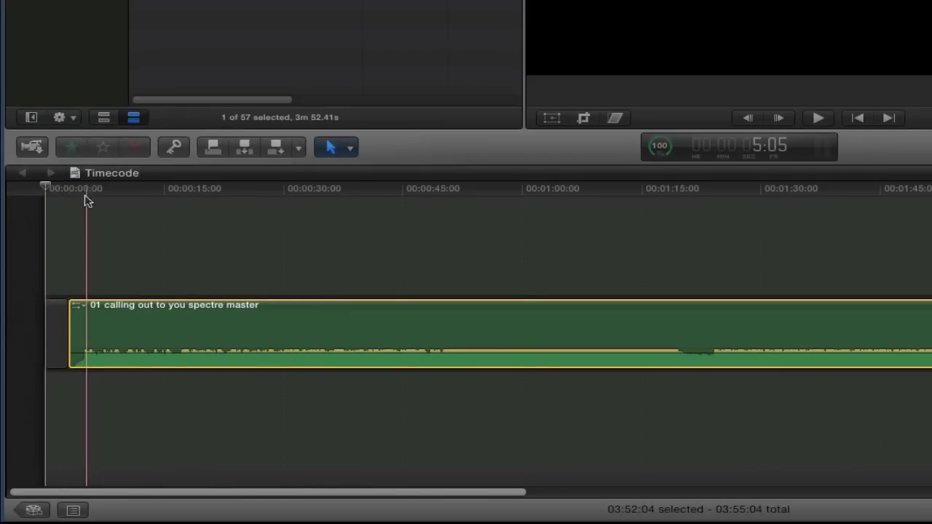
Step: Zoom into the timeline start and lengthen the opening gap to 5:00
key("z")
left_click(76, 222)
key("a")
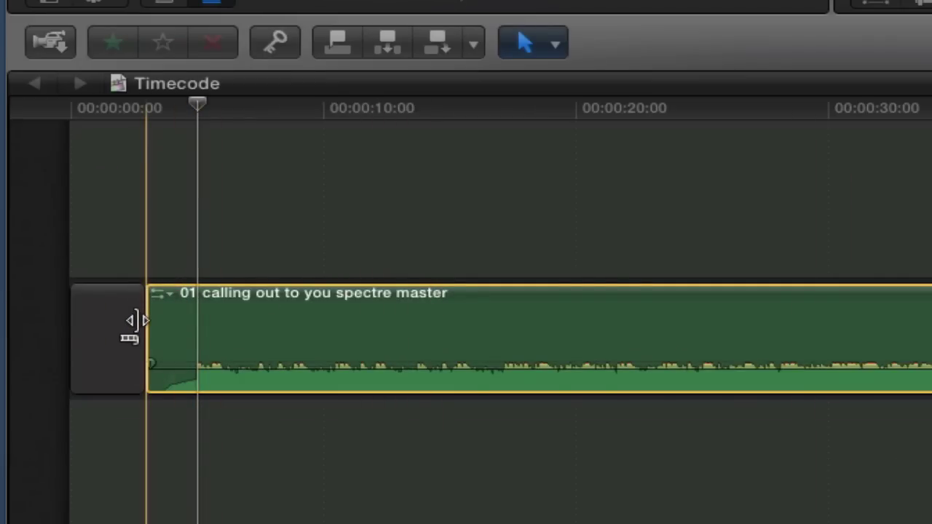
left_click_drag(136, 320, 198, 317)
key("super+minus")
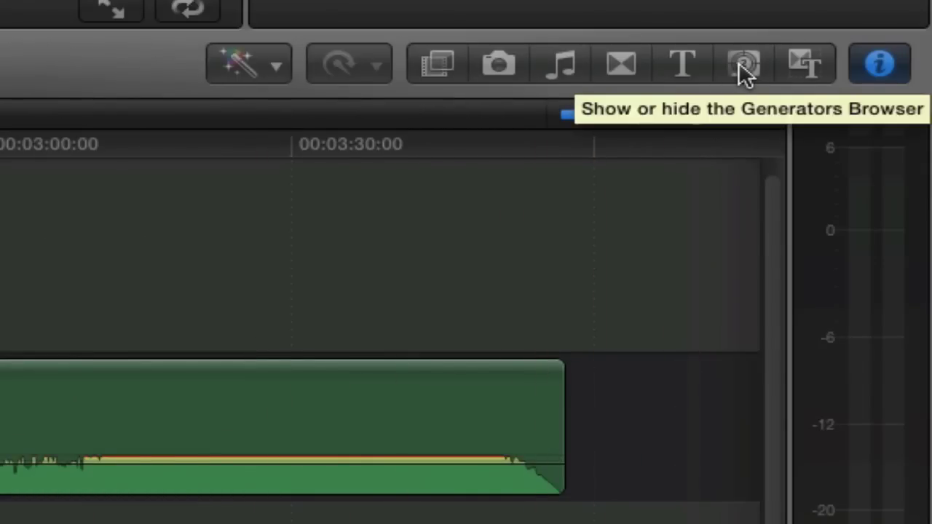
Step: Place the Elements Timecode generator above the gap and extend it to the song's end at 4:00:11
left_click(742, 67)
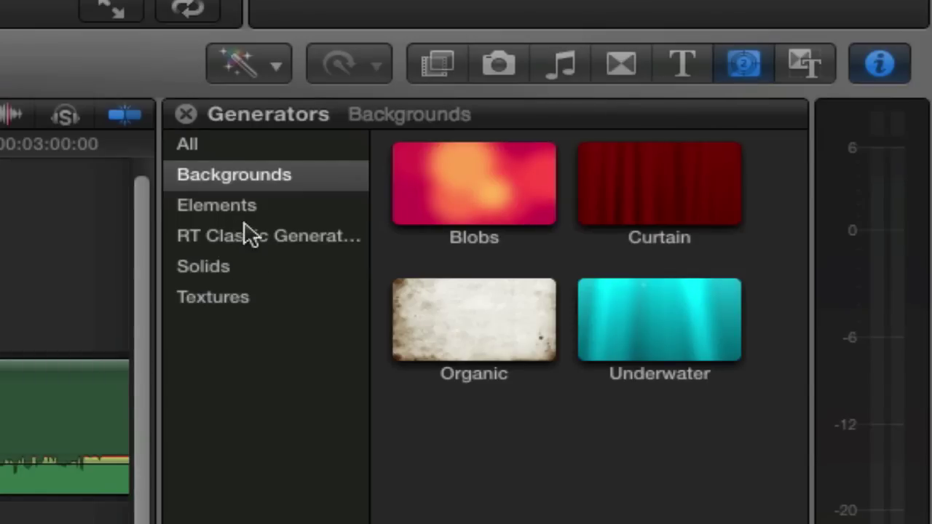
left_click(248, 210)
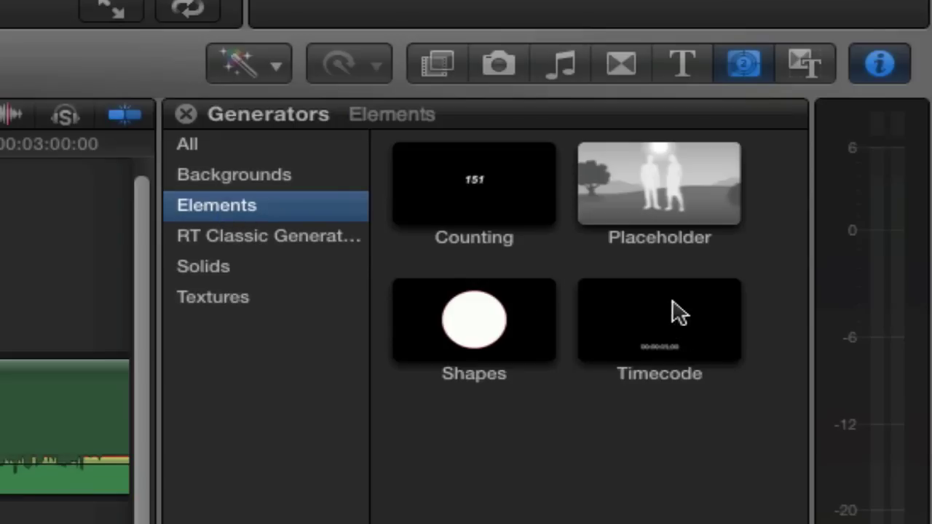
left_click(650, 347)
left_click_drag(651, 343, 33, 356)
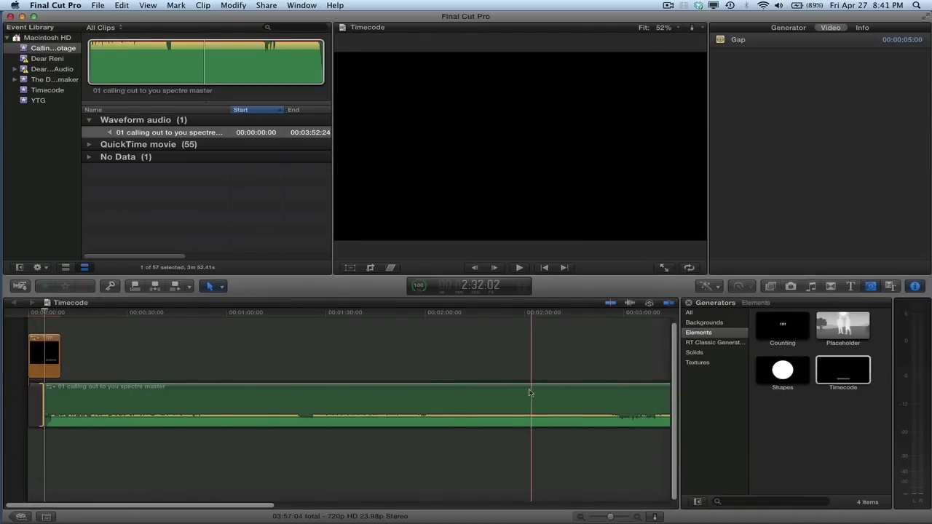
key("shift+z")
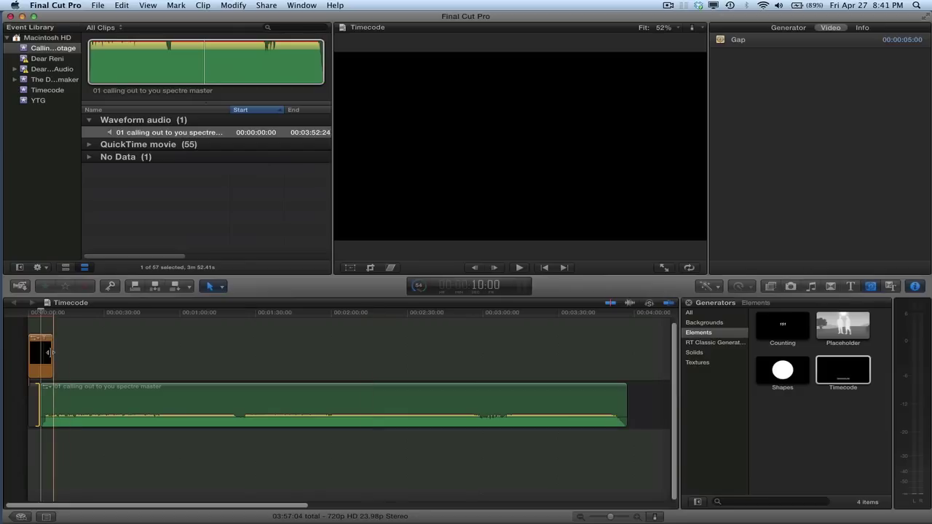
left_click_drag(52, 356, 638, 349)
Step: Set the Timecode generator's Size parameter to 213, then select Transform Position Y
left_click(348, 326)
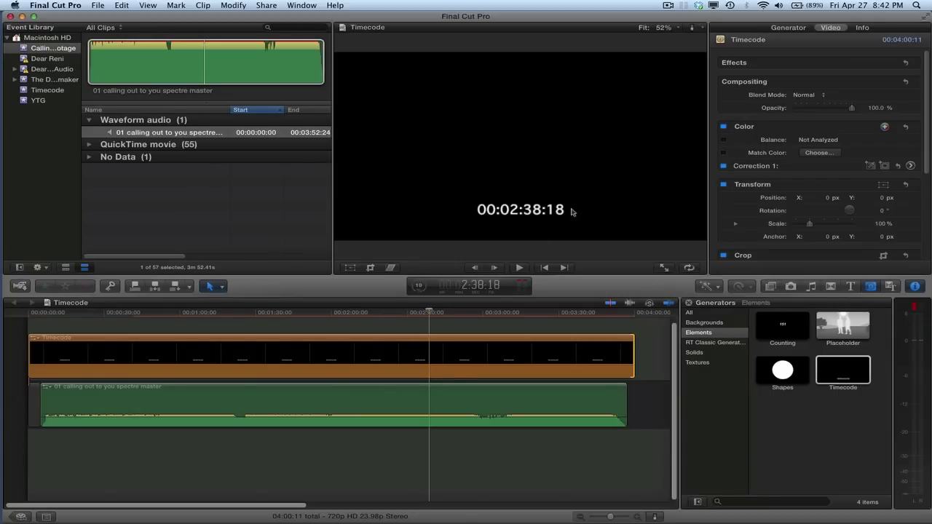
left_click(789, 30)
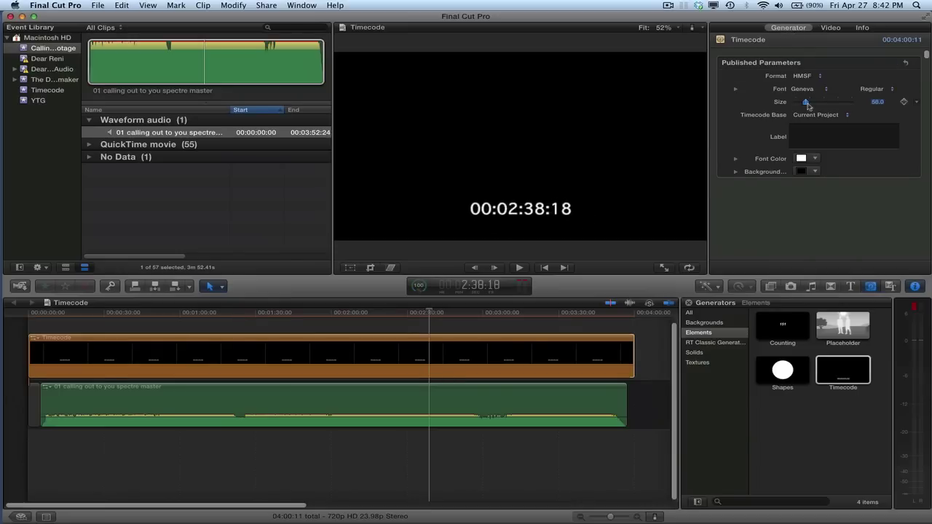
left_click_drag(808, 106, 837, 106)
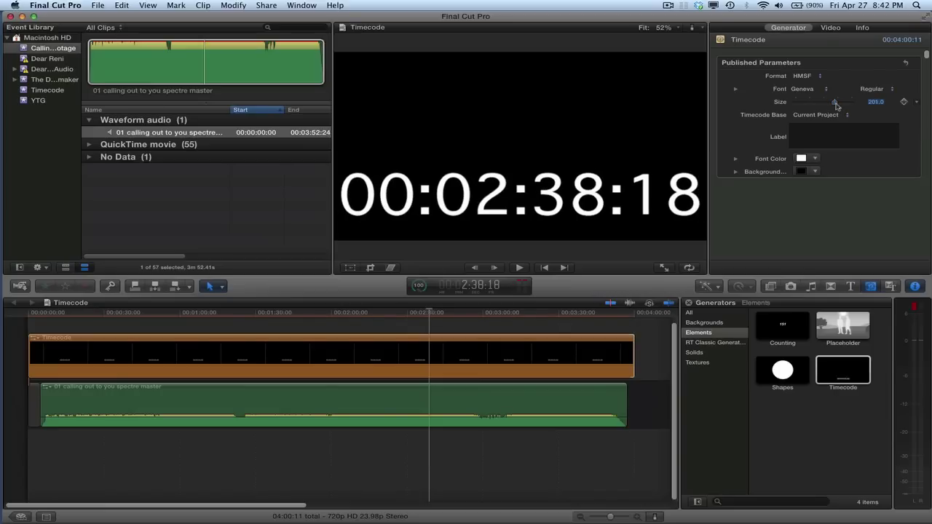
left_click(831, 28)
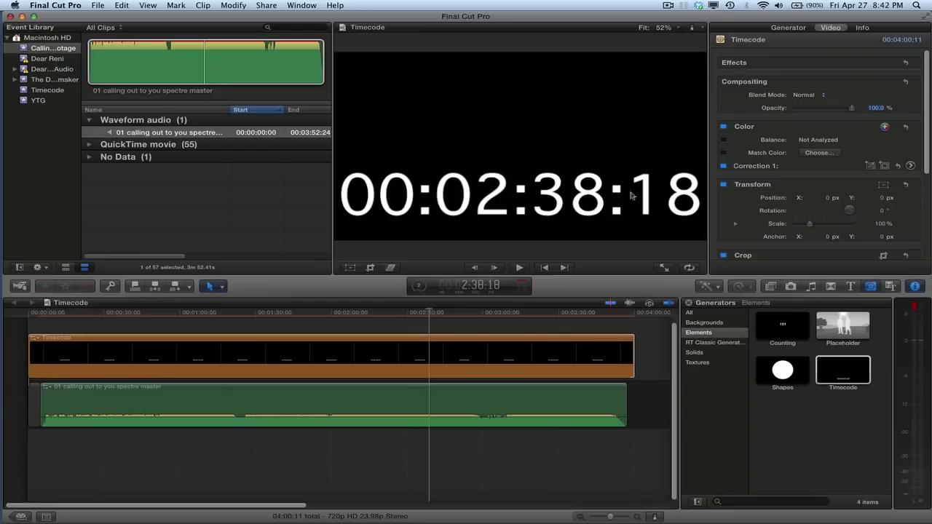
left_click(882, 199)
Step: Set Position Y to 200 px and confirm the counter reads 00:00:05:00 at the song start
type("200")
key("Return")
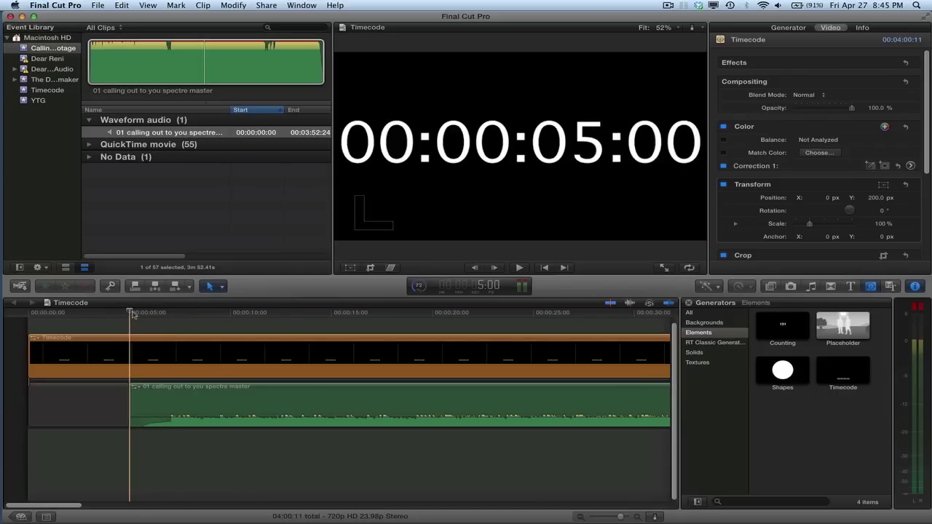
left_click(185, 314)
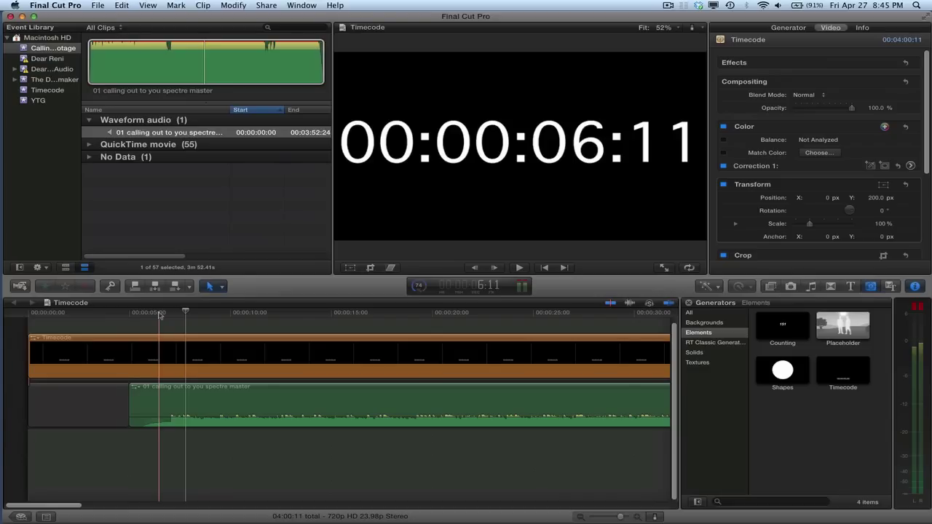
left_click(131, 314)
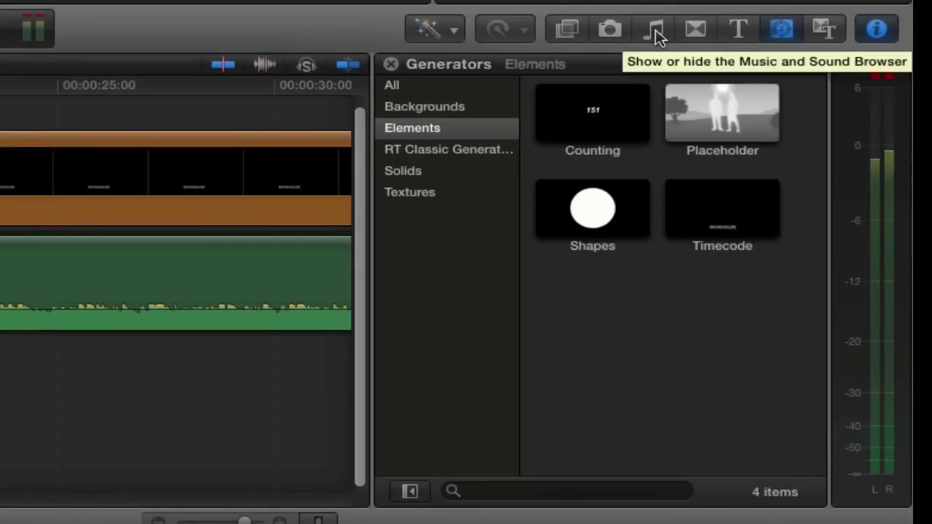
Step: Search the sound effects for 'slap' and add Slap 1.caf below the song's opening
left_click(658, 37)
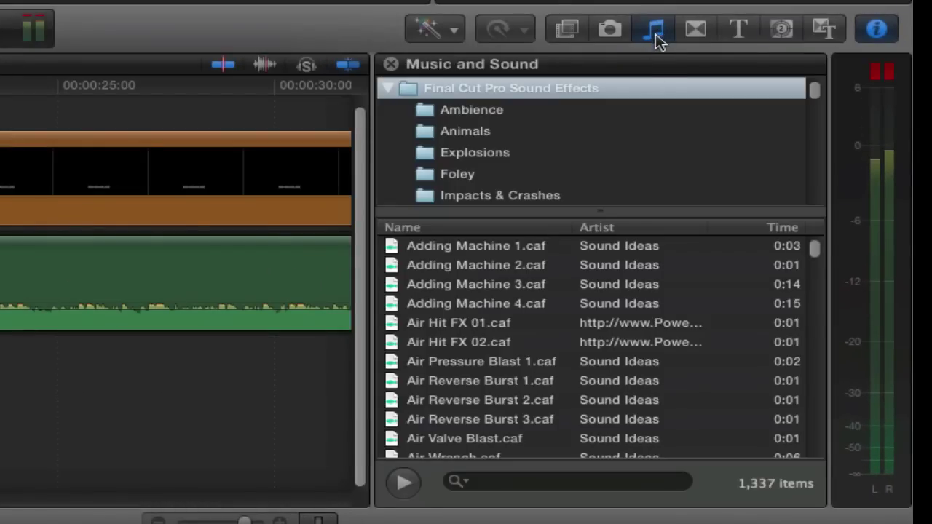
left_click(515, 485)
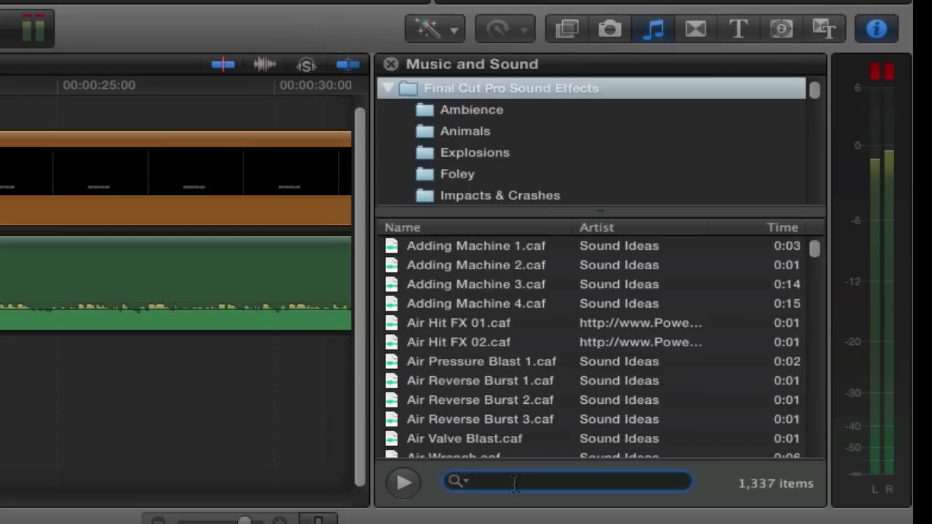
type("slap")
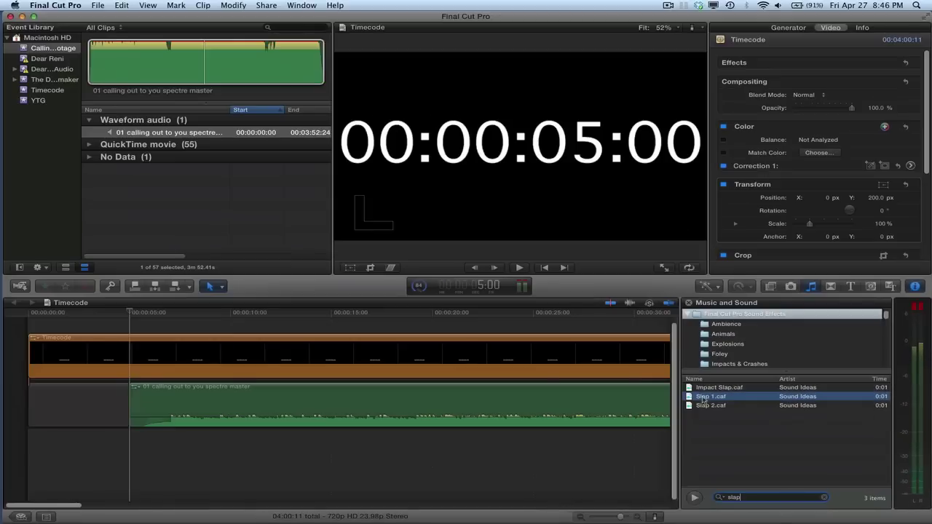
left_click_drag(439, 265, 122, 451)
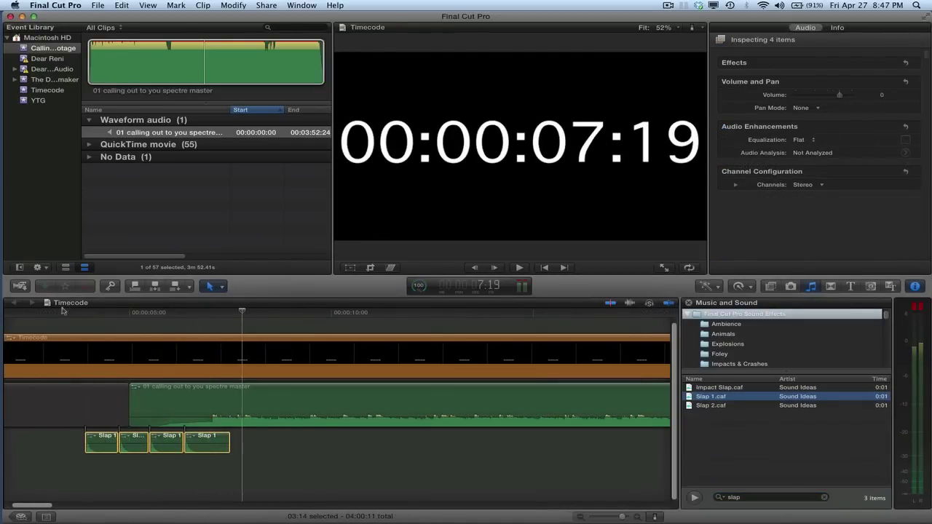
Step: Play back the slaps into the song start, then fit the whole project in the timeline
left_click(61, 311)
key("space")
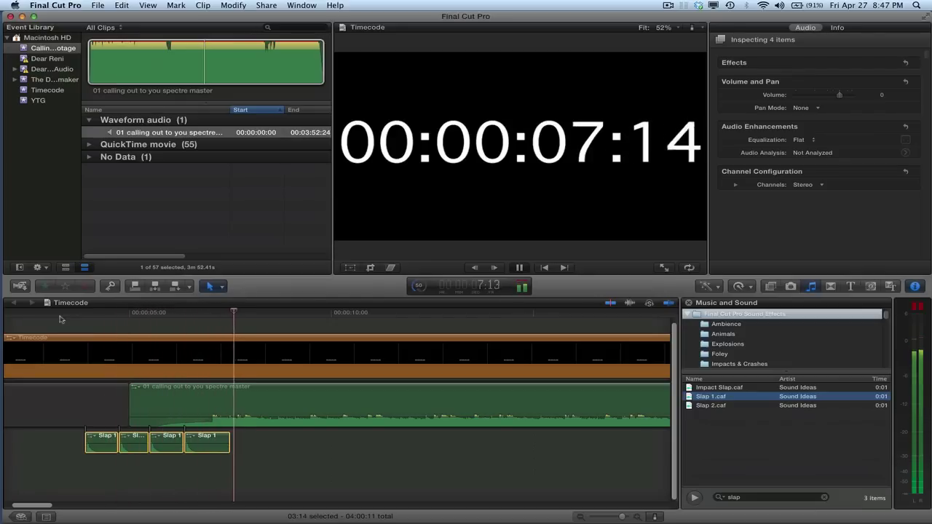
key("space")
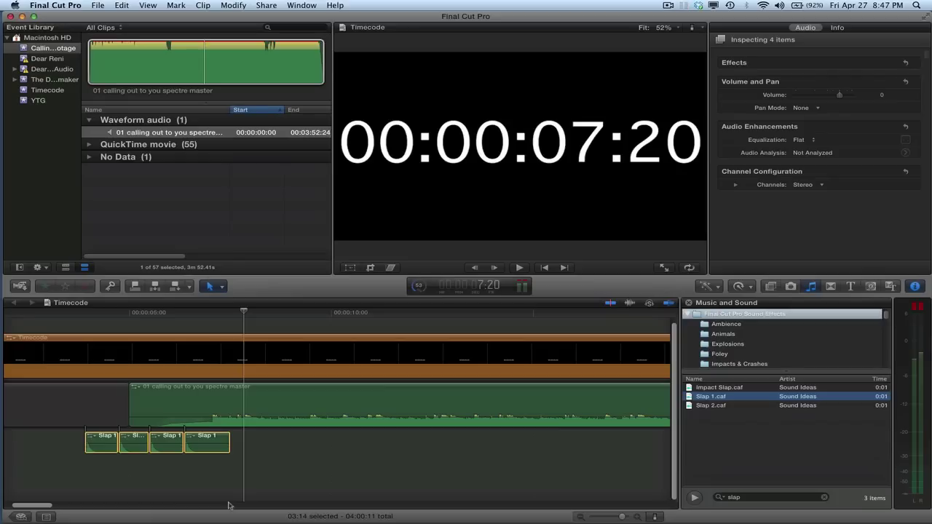
key("shift+z")
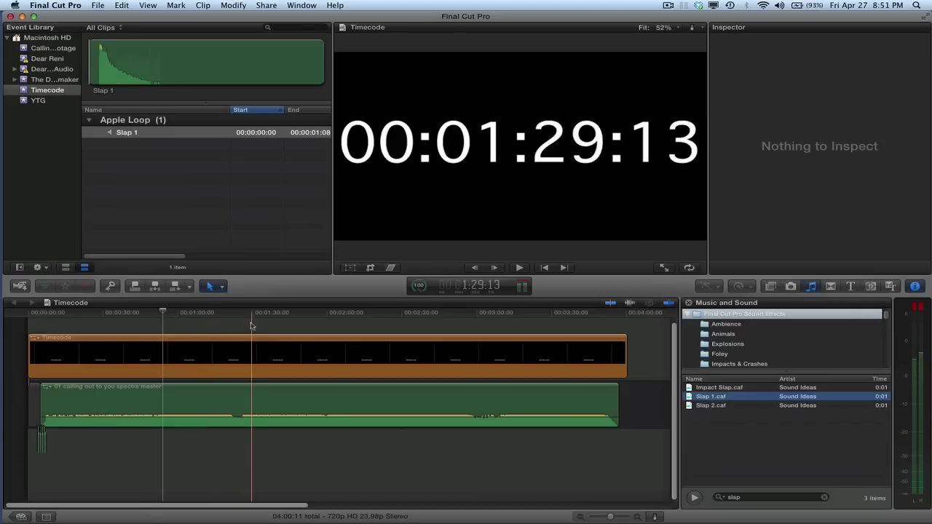
Step: Export the project through Share > Apple Devices as iPad, not added to iTunes, to the Desktop
left_click(240, 7)
mouse_move(266, 7)
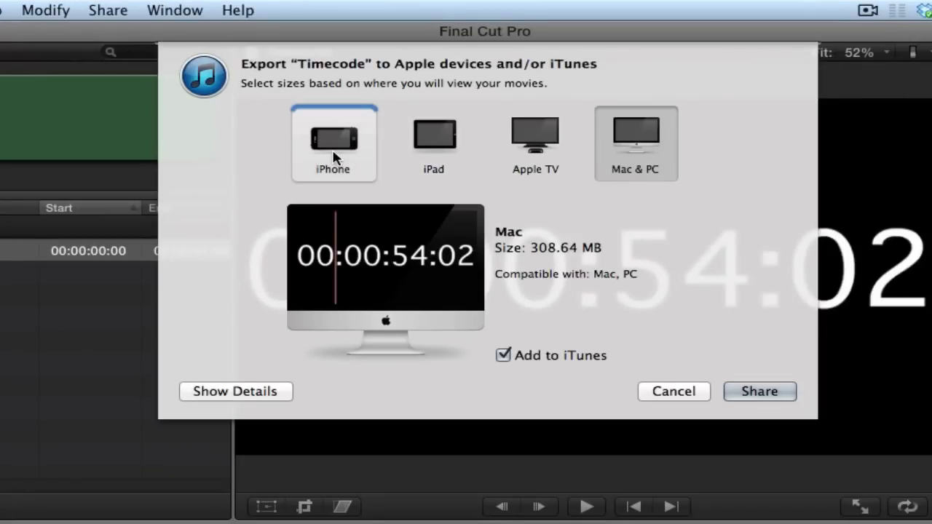
left_click(434, 154)
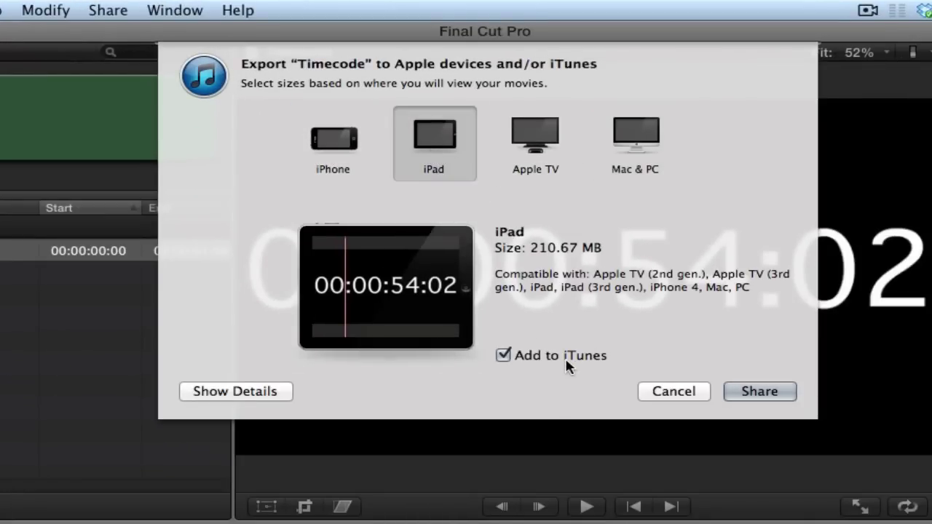
left_click(504, 356)
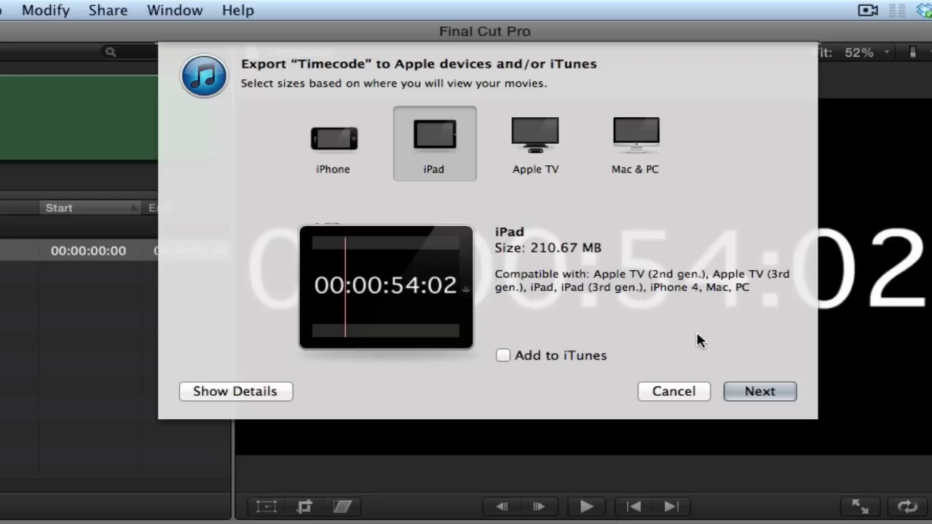
left_click(763, 394)
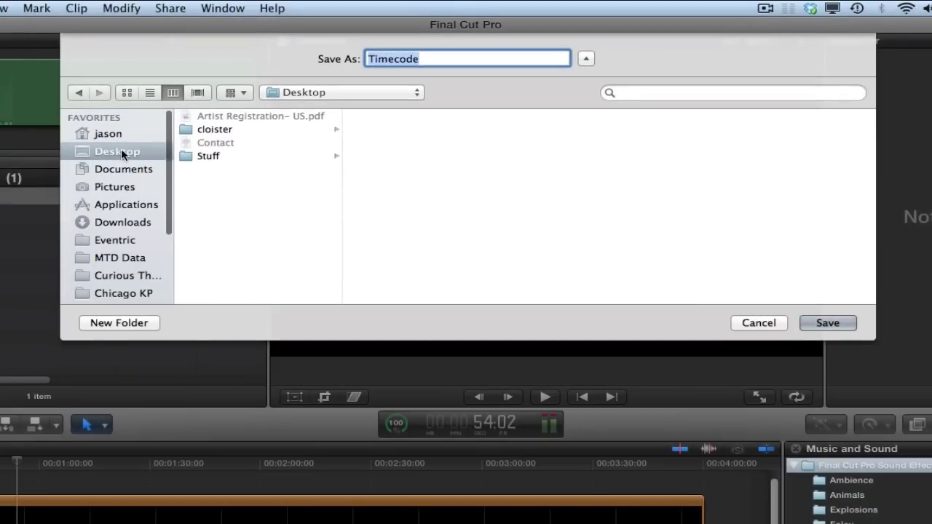
left_click(121, 150)
left_click(830, 323)
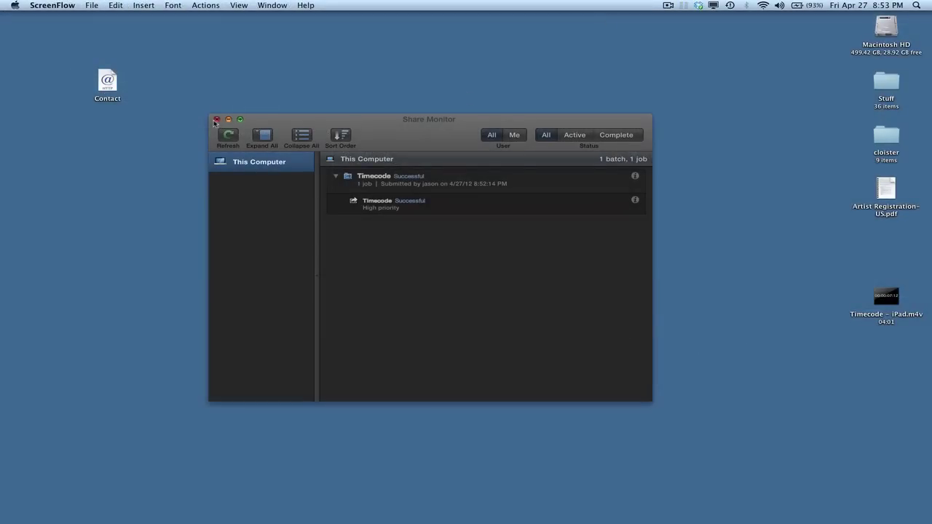
Step: Close the Share Monitor and right-click Timecode - iPad.m4v on the Desktop
left_click(216, 120)
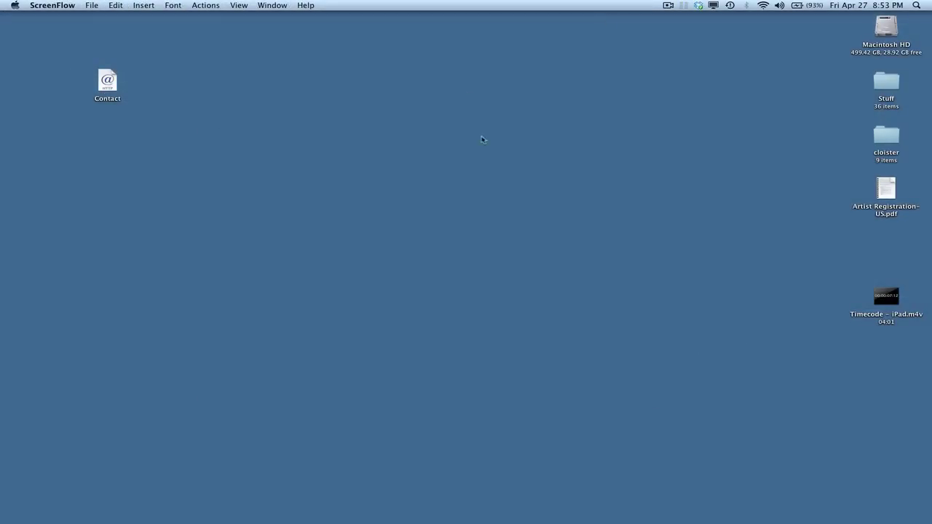
left_click(889, 298)
right_click(888, 298)
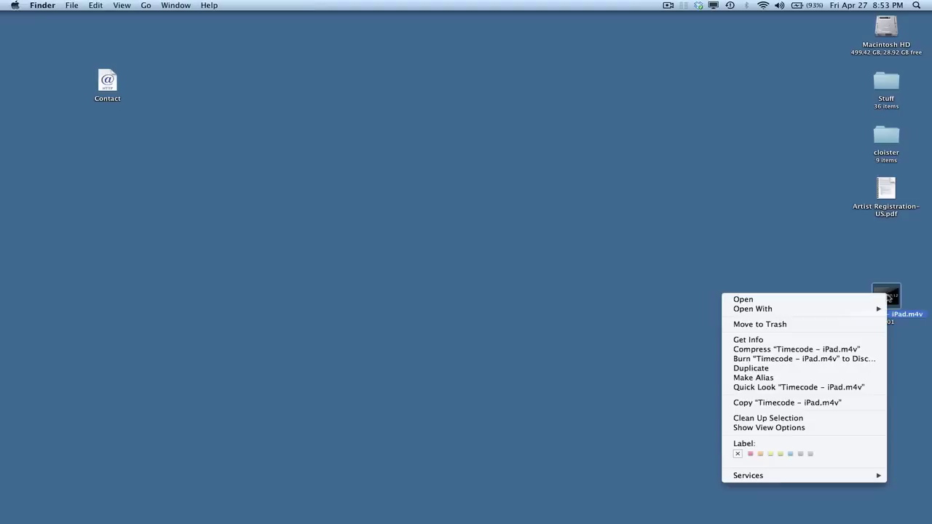
Step: Play the exported Timecode - iPad.m4v in QuickTime Player to check its counter, then pause it
mouse_move(858, 311)
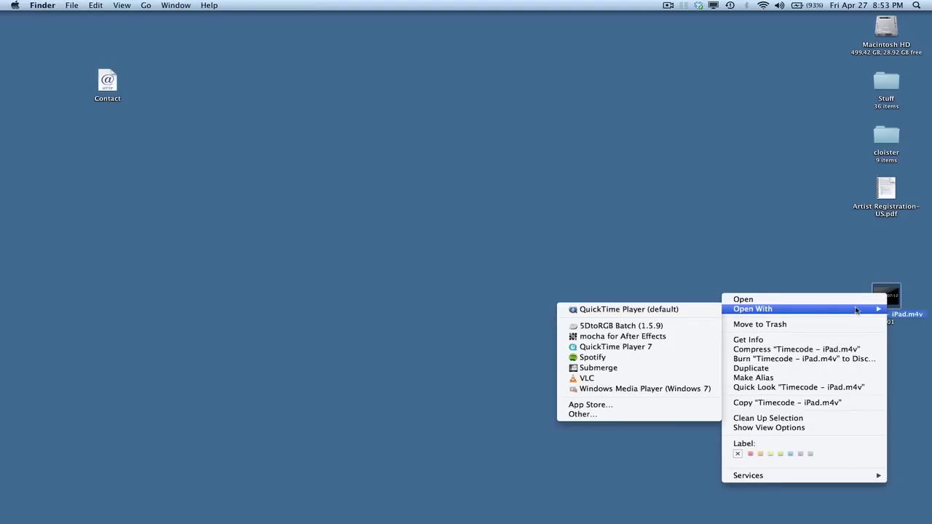
left_click(690, 314)
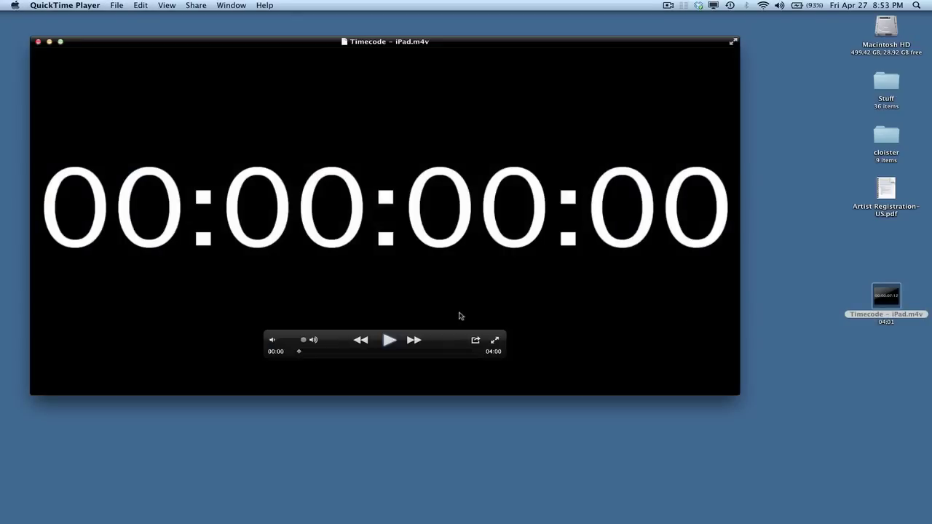
left_click(389, 340)
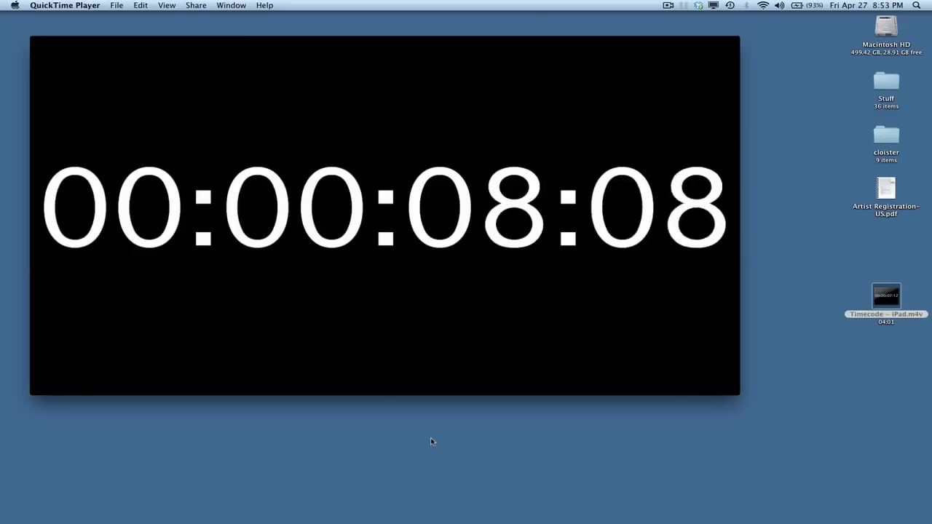
key("space")
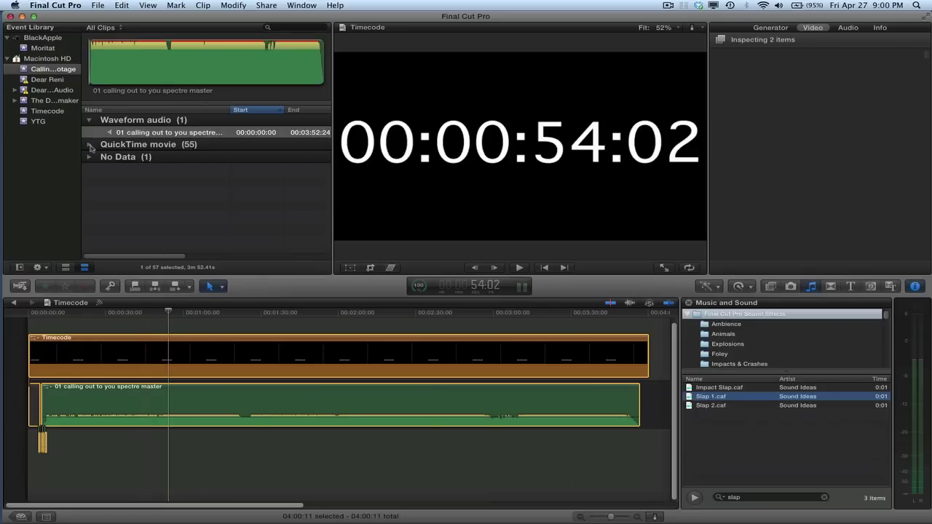
Step: Expand the QuickTime movie group and play take MVI_7698 to read its slate timecode
left_click(89, 145)
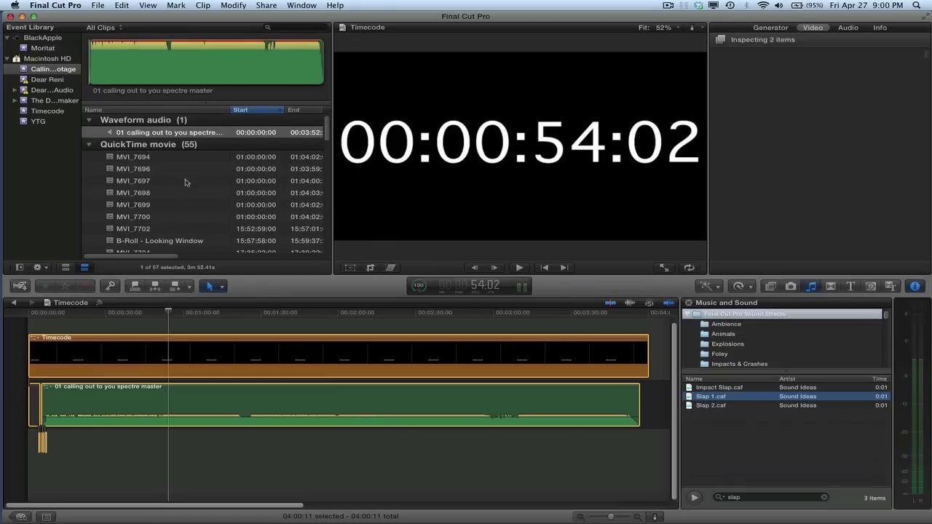
scroll(185, 182, "down", 5)
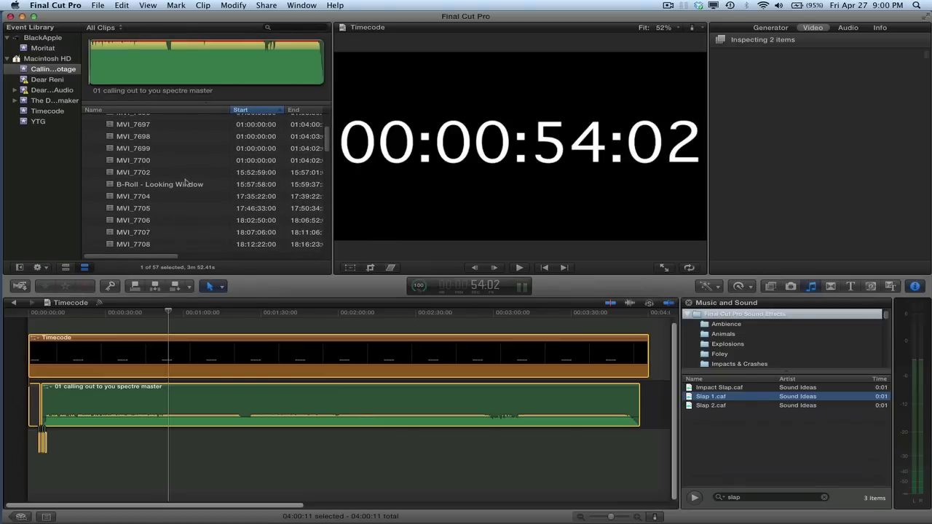
scroll(187, 164, "up", 5)
scroll(186, 164, "down", 2)
left_click(187, 167)
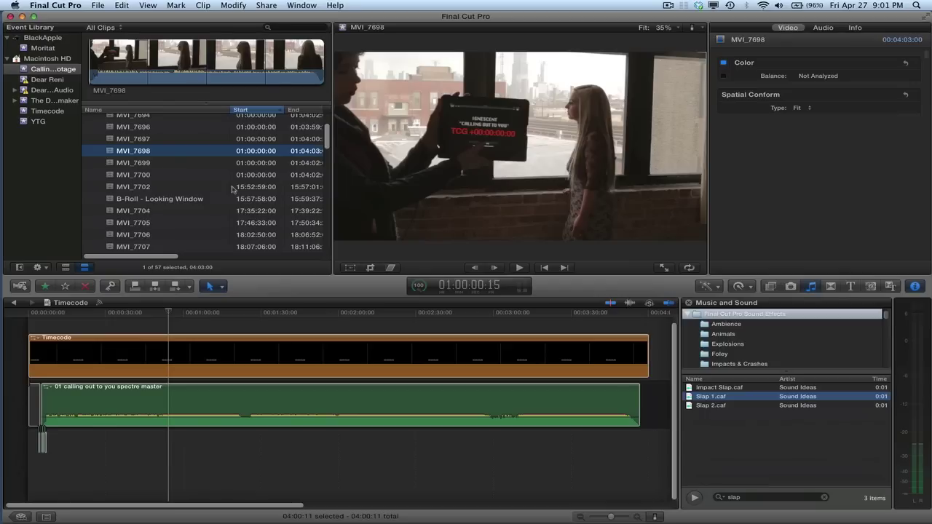
key("space")
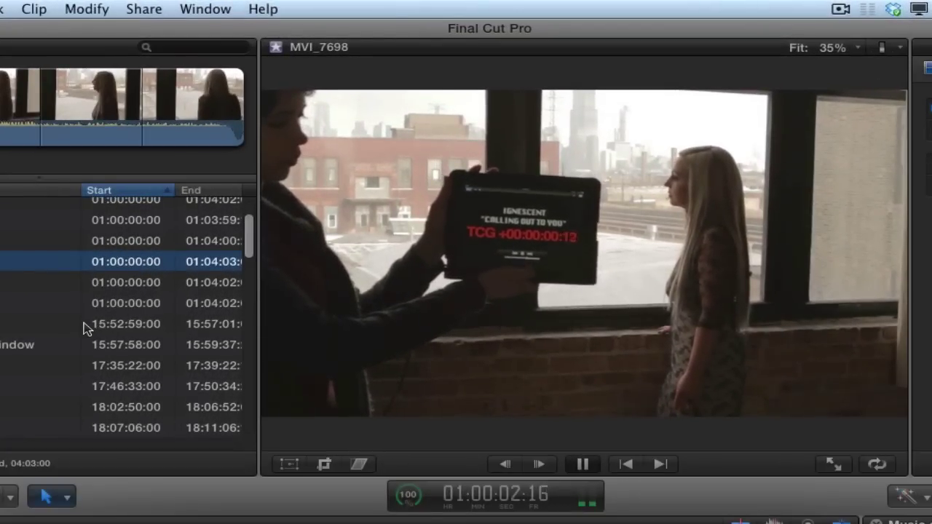
key("space")
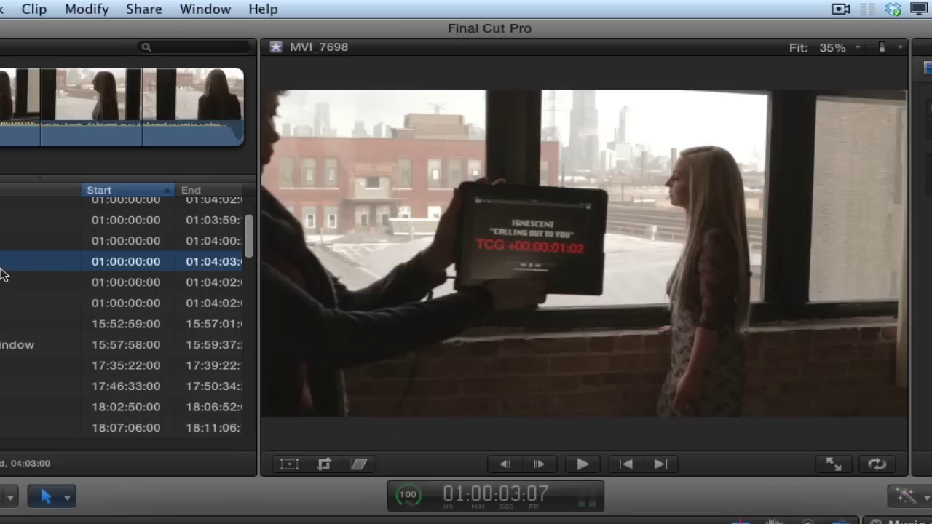
key("space")
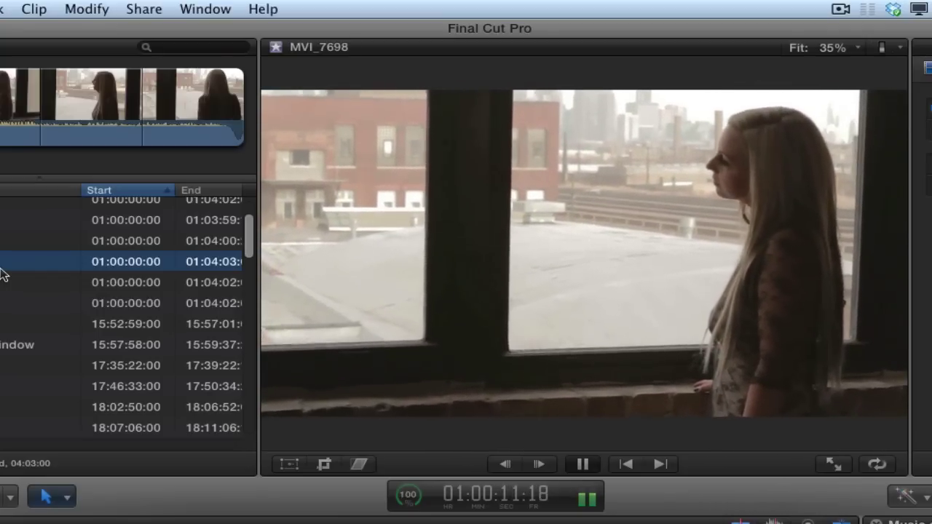
key("space")
Step: Step through takes MVI_7706, MVI_7707, MVI_7715, MVI_7716 and MVI_7717, checking their slates
key("Down")
key("Down")
key("Down")
key("Down")
key("Down")
key("Down")
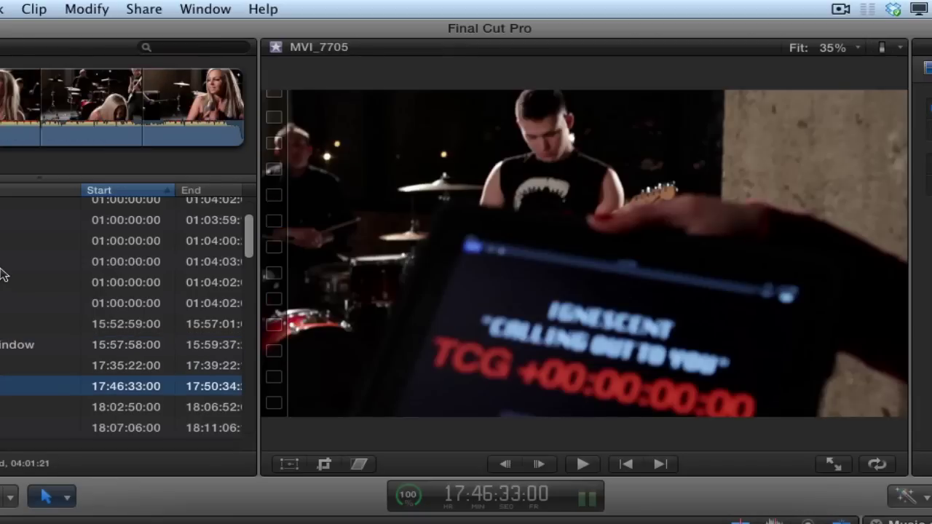
key("Down")
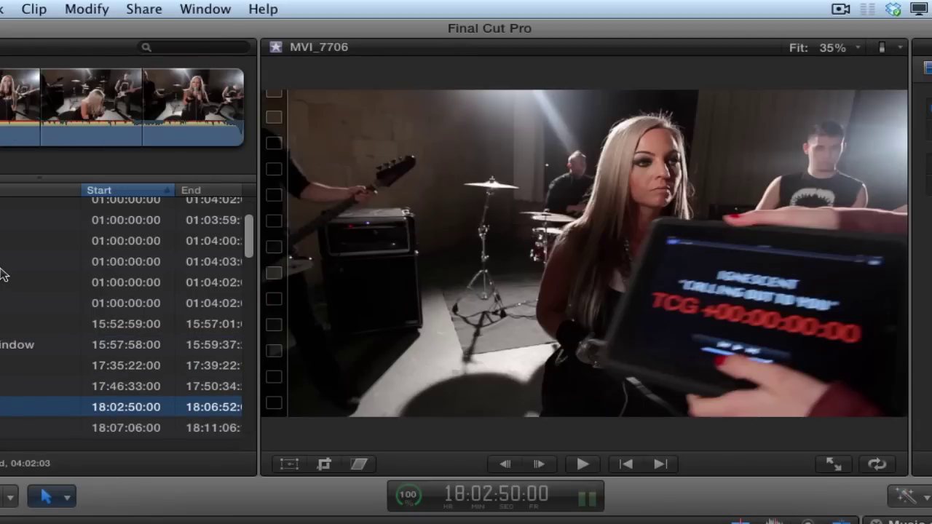
key("Down")
key("space")
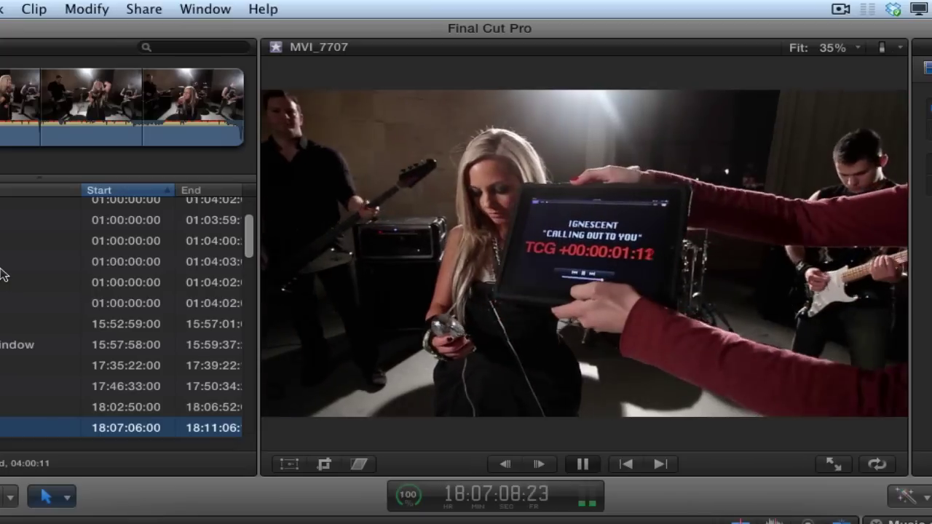
key("Down")
key("Down")
key("Down")
key("Down")
key("Down")
key("Down")
key("Down")
key("Down")
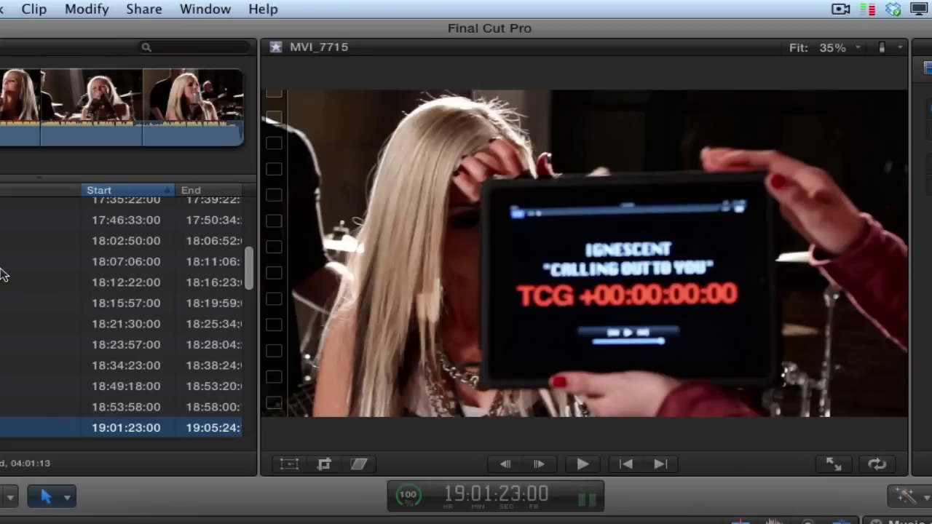
key("Down")
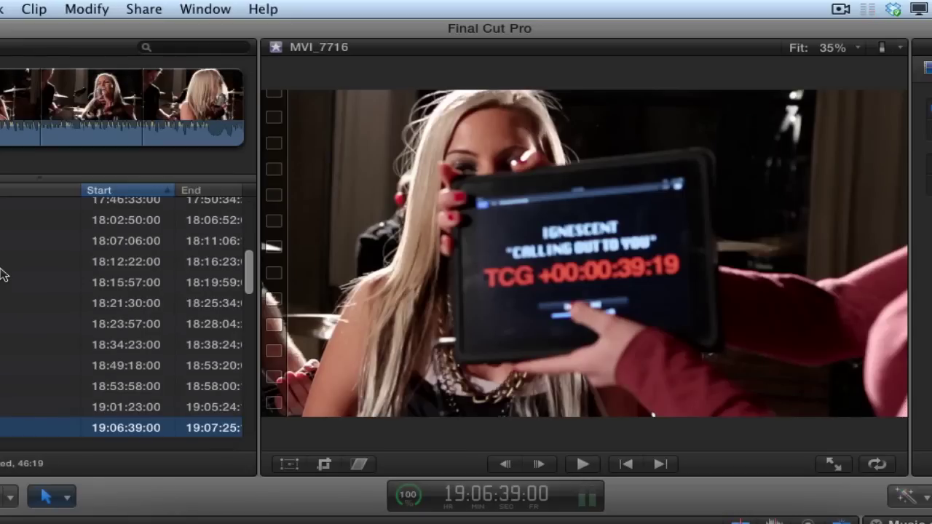
key("Down")
key("Down")
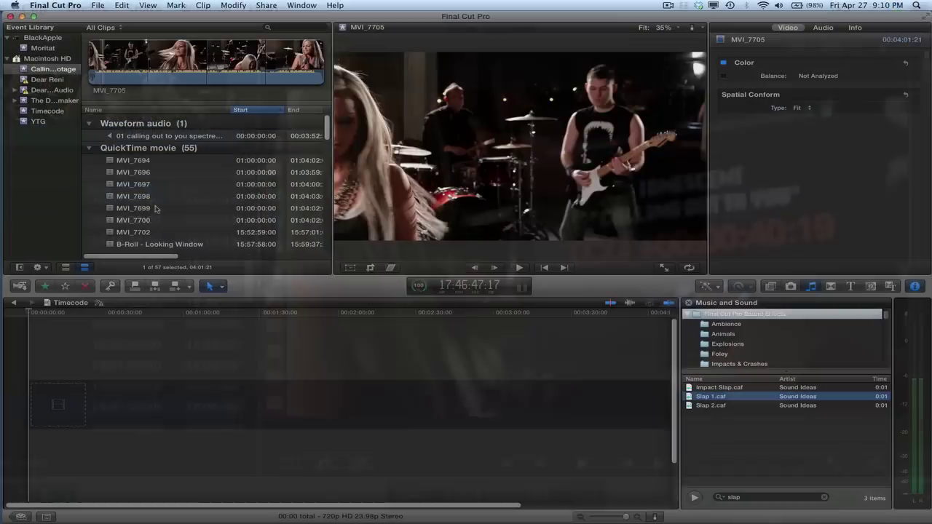
Step: Select the four performance takes and start a new multicam clip from them
scroll(155, 210, "down", 5)
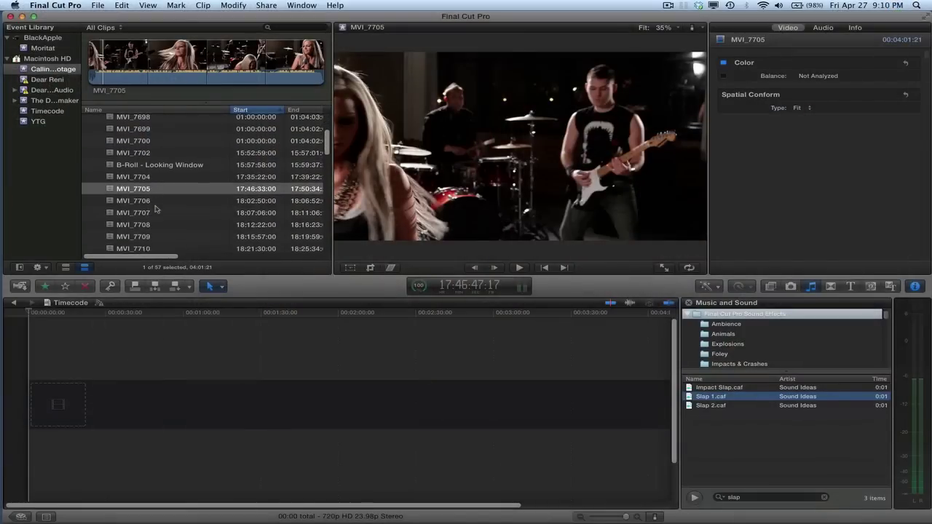
scroll(155, 209, "down", 5)
left_click(143, 210)
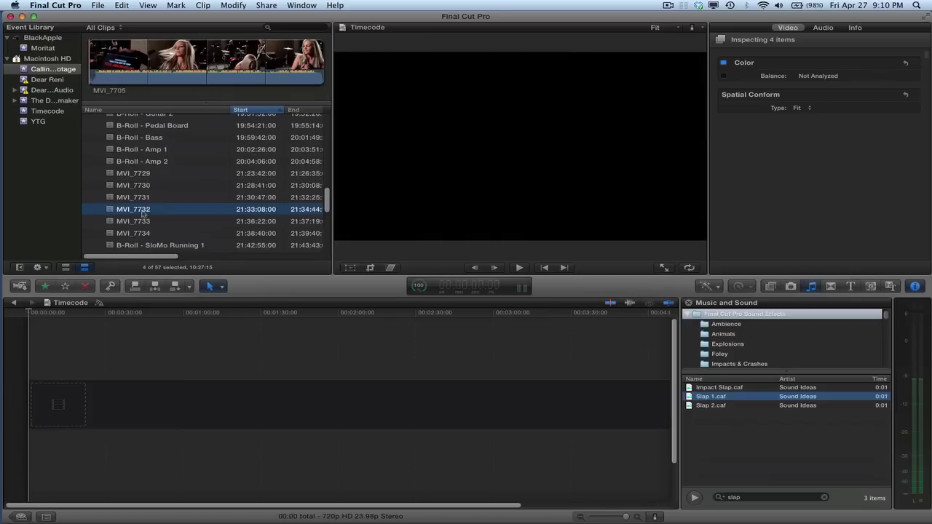
right_click(143, 212)
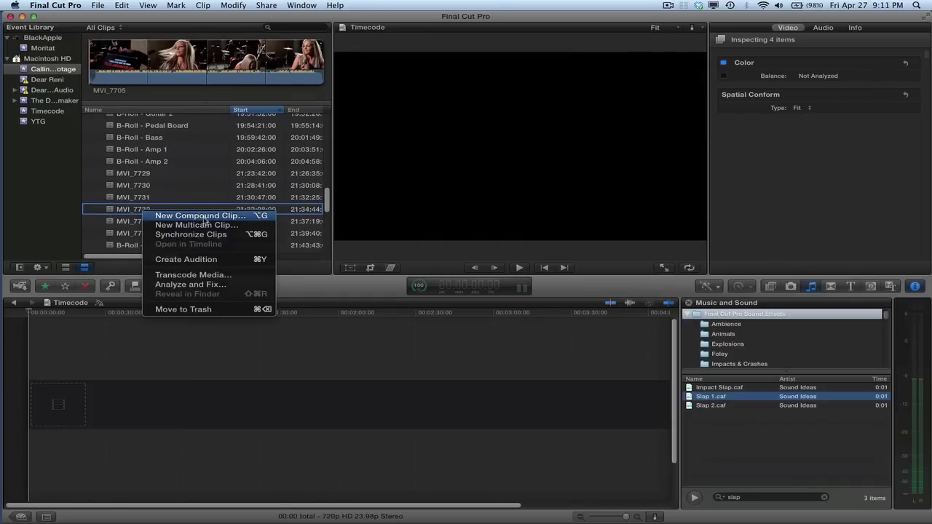
left_click(228, 227)
Step: Name the multicam clip Sync Test with a custom starting timecode of 01:00:00:00
type("Sync Test")
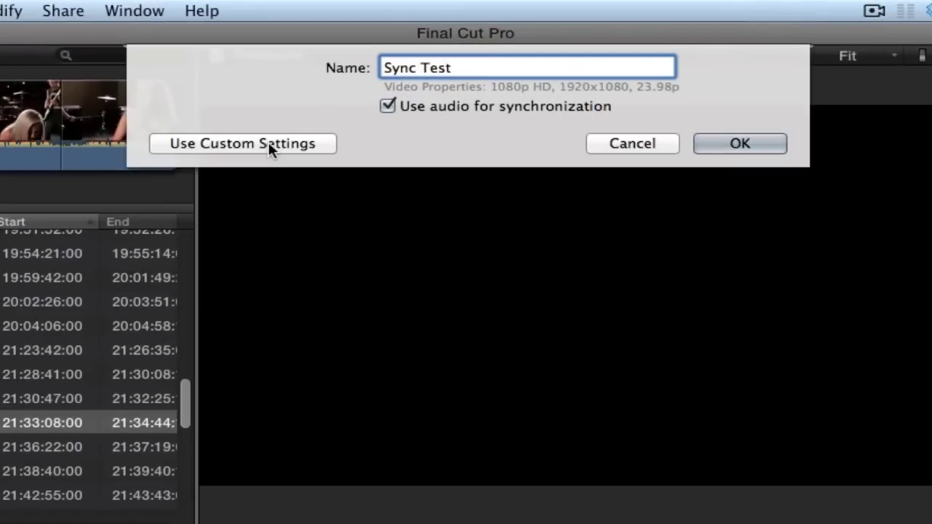
left_click(269, 144)
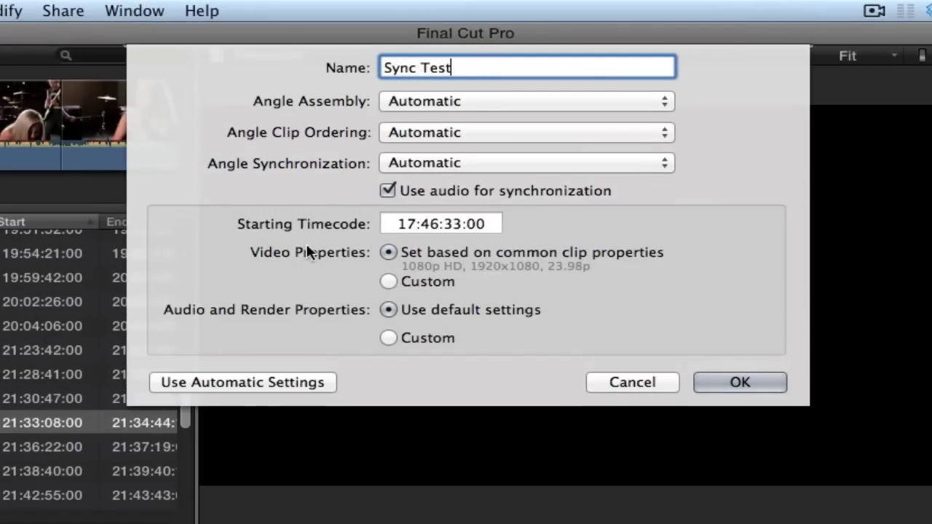
left_click(414, 226)
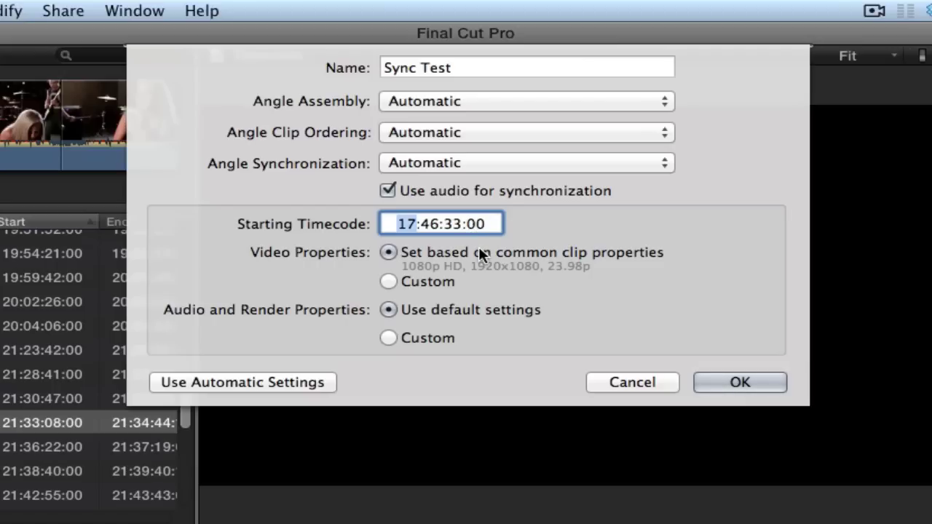
type("01460000")
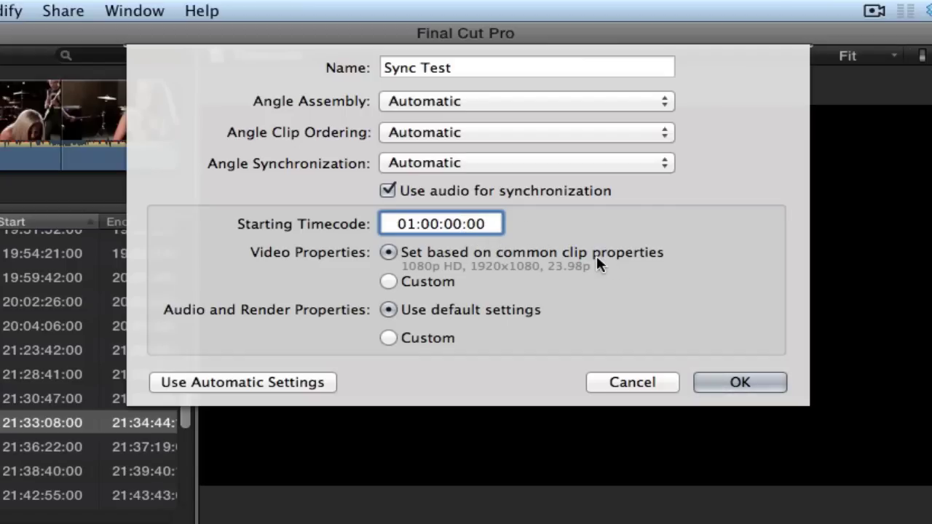
left_click(758, 382)
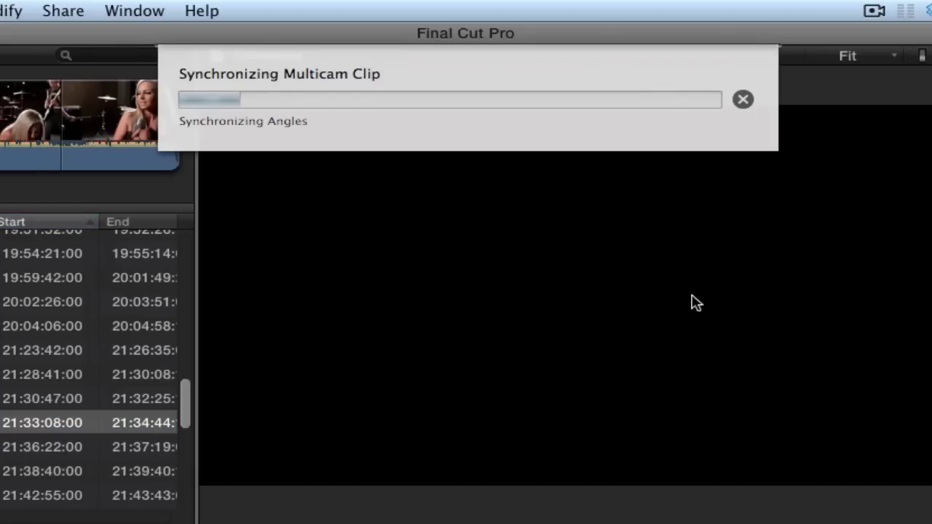
Step: Stop the sync, open Sync Test in the timeline, and zoom into its opening seconds
left_click(743, 100)
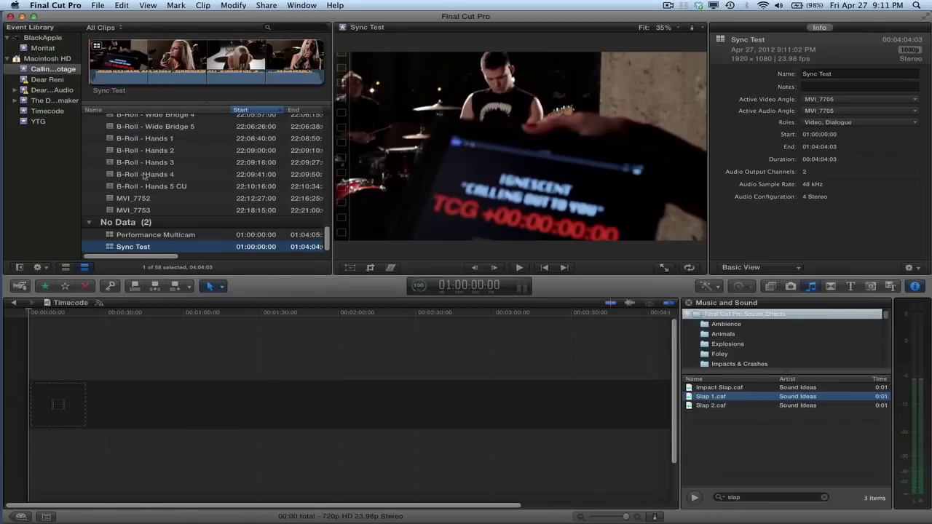
double_click(113, 248)
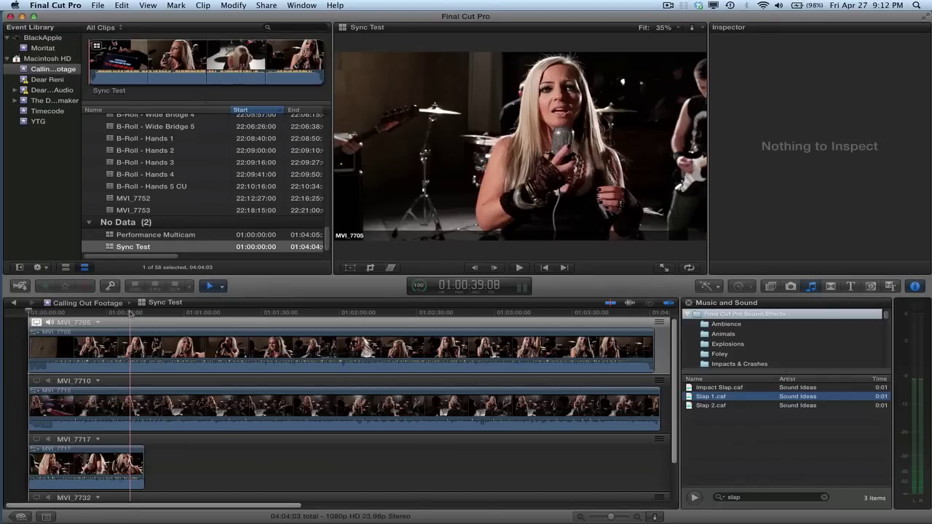
left_click_drag(130, 313, 29, 314)
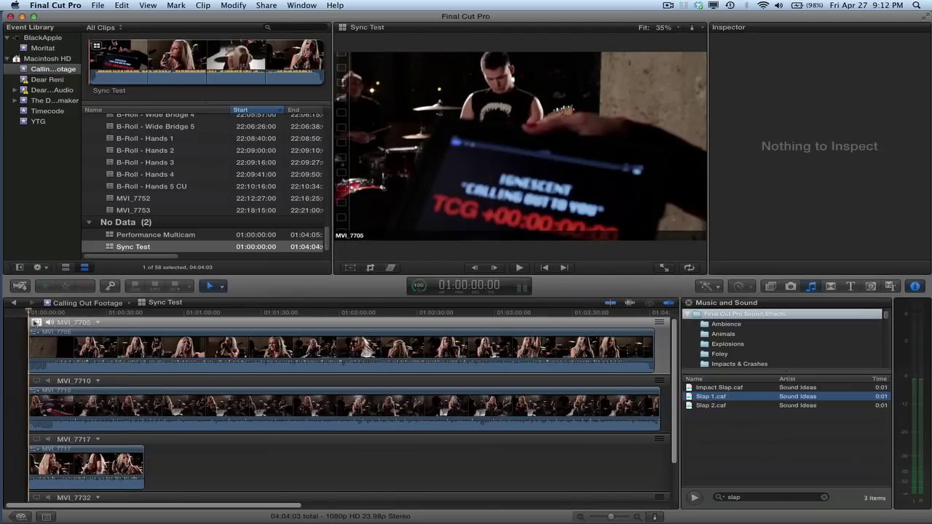
key("super+equal")
left_click_drag(30, 314, 71, 313)
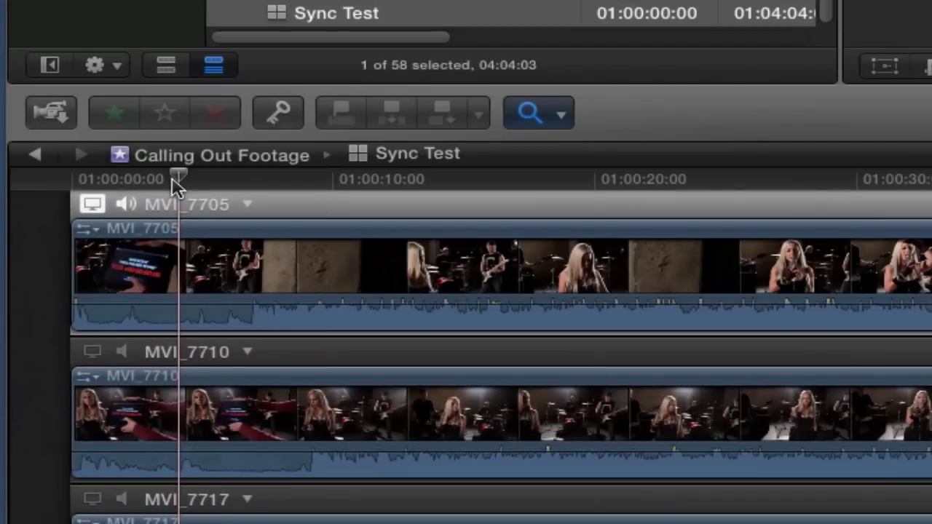
Step: Blade MVI_7705 at the slate frame and delete the lead-in piece before the cut
key("r")
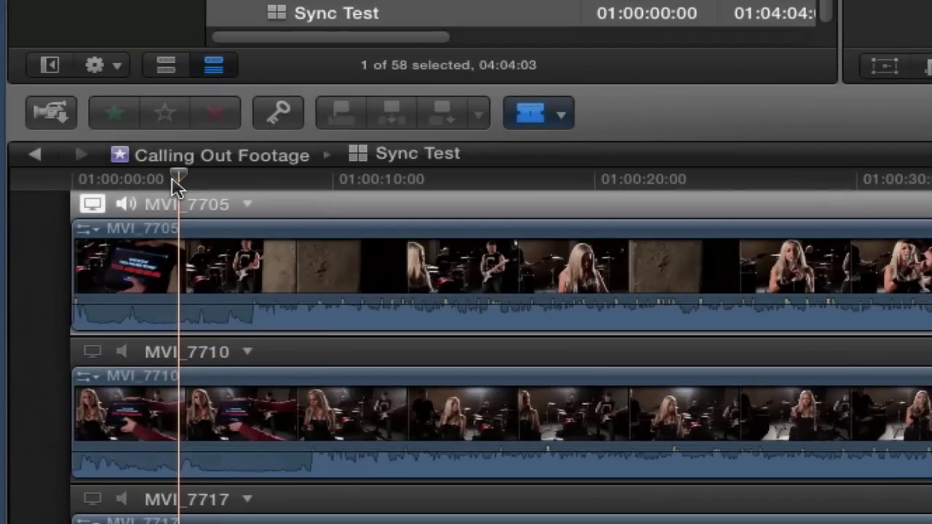
left_click(188, 267)
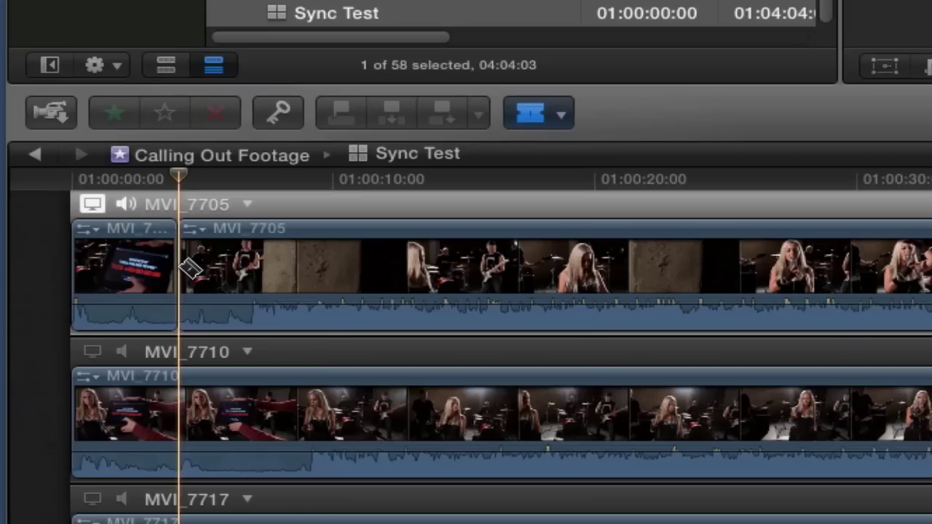
key("a")
left_click(141, 267)
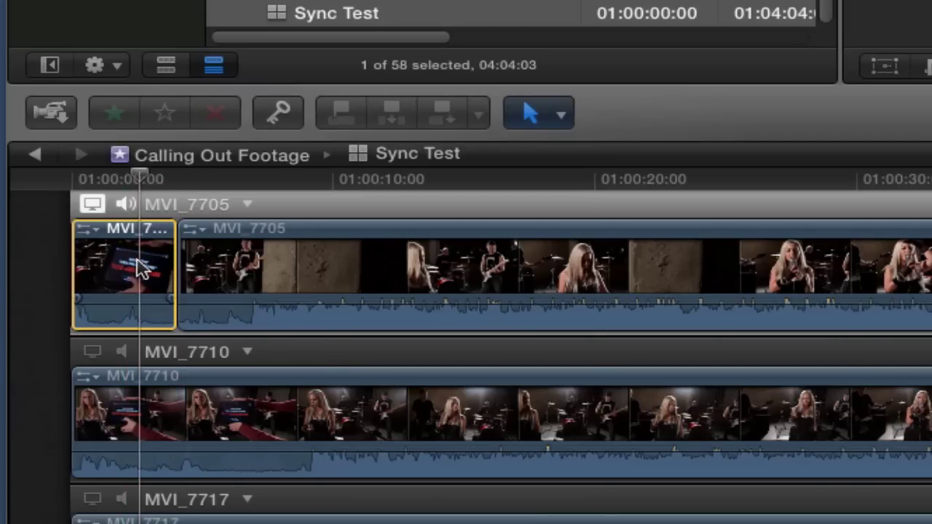
key("Delete")
Step: Find the slate frame of MVI_7705 and audition that angle's audio
mouse_move(178, 178)
left_mouse_down()
mouse_move(188, 172)
mouse_move(193, 183)
mouse_move(175, 185)
left_mouse_up()
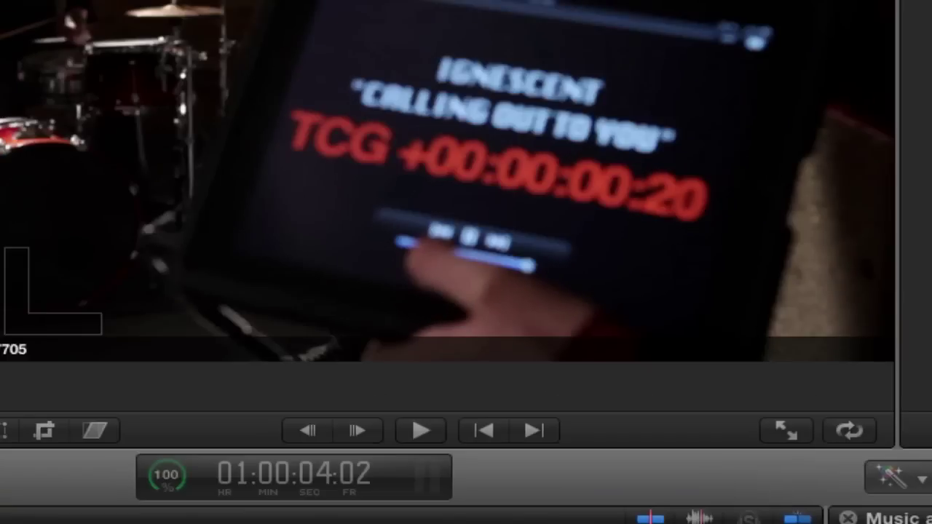
key("Right")
key("Right")
key("Right")
key("Left")
key("Left")
key("Left")
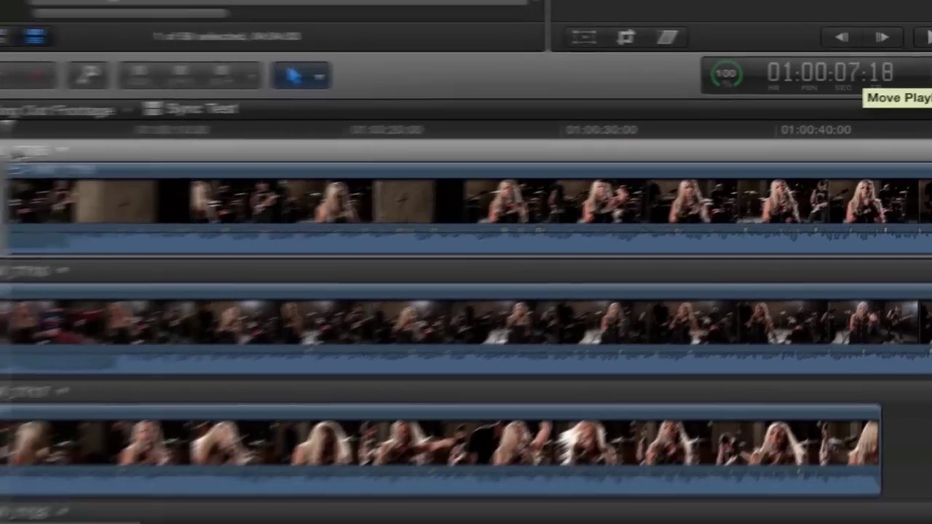
left_click_drag(0, 131, 31, 127)
left_click(58, 140)
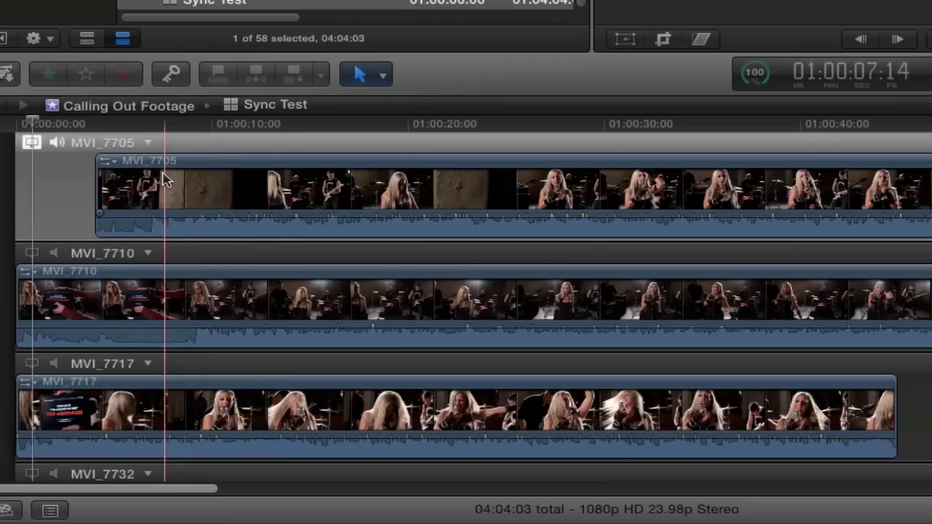
Step: Slide MVI_7705 earlier with the Position tool so its slate reads +00:00:00:20 at 01:00:00:20
left_click(381, 75)
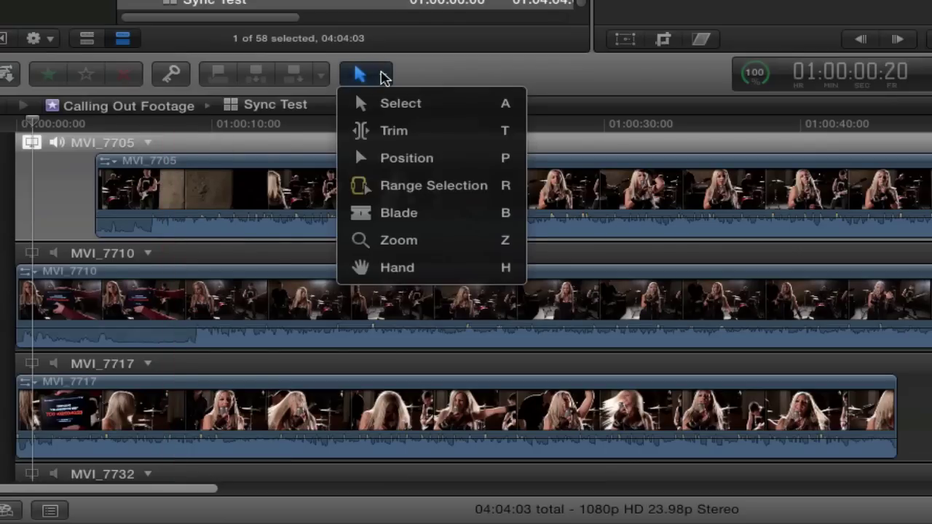
left_click(406, 162)
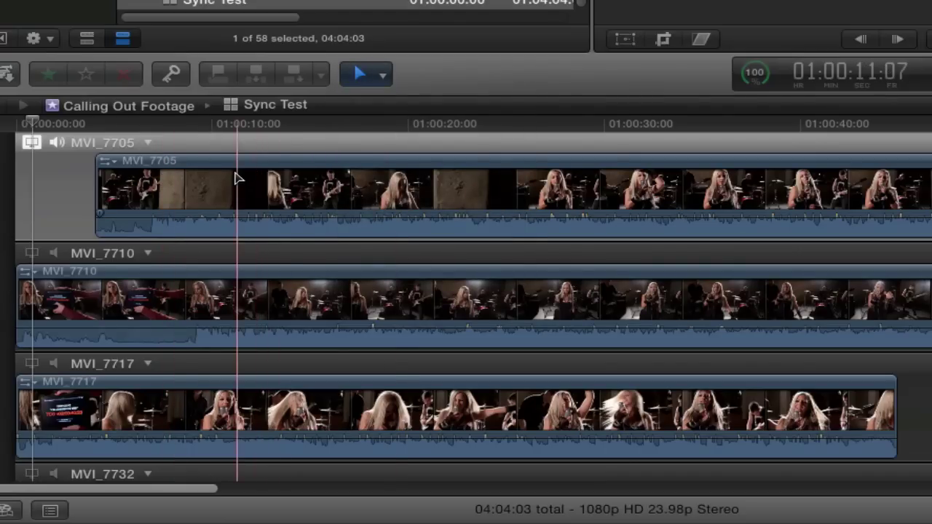
left_click_drag(232, 180, 168, 181)
left_click(32, 124)
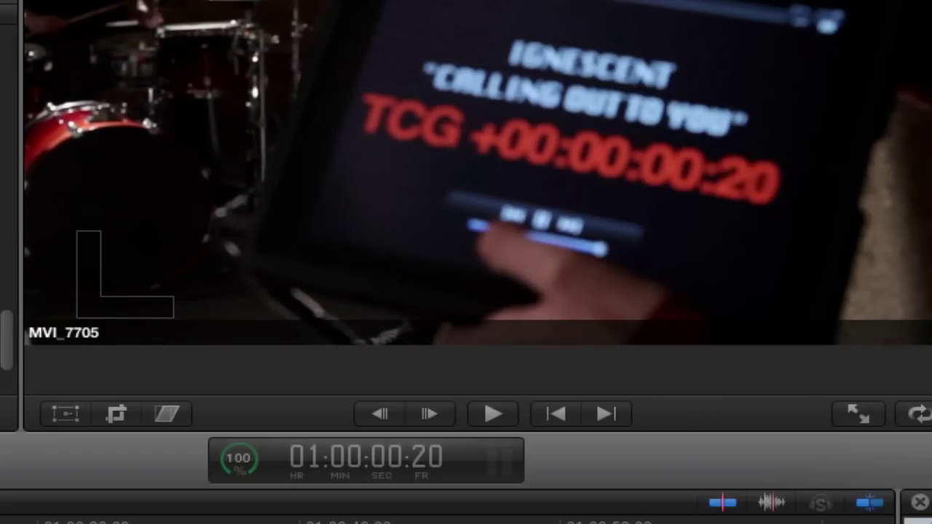
key("Right")
key("Right")
key("Right")
key("Right")
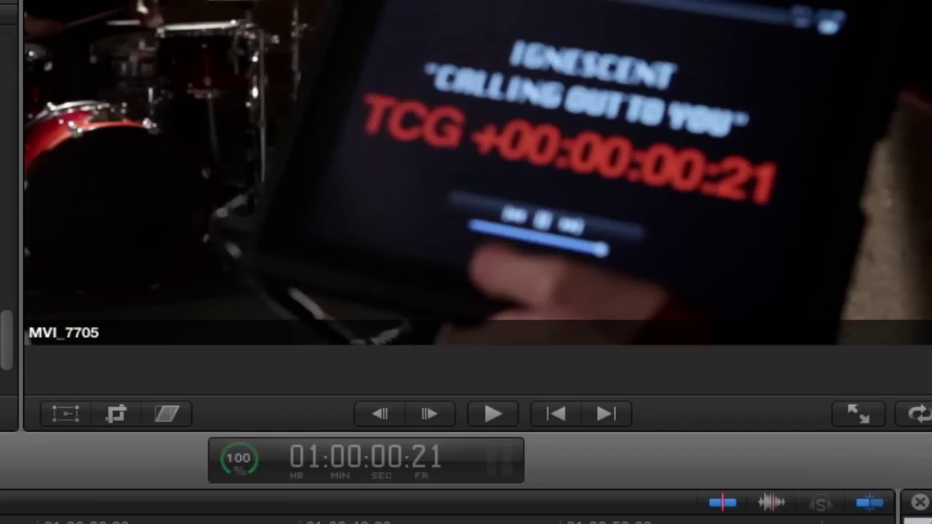
key("Right")
key("Right")
key("Right")
key("Right")
key("Right")
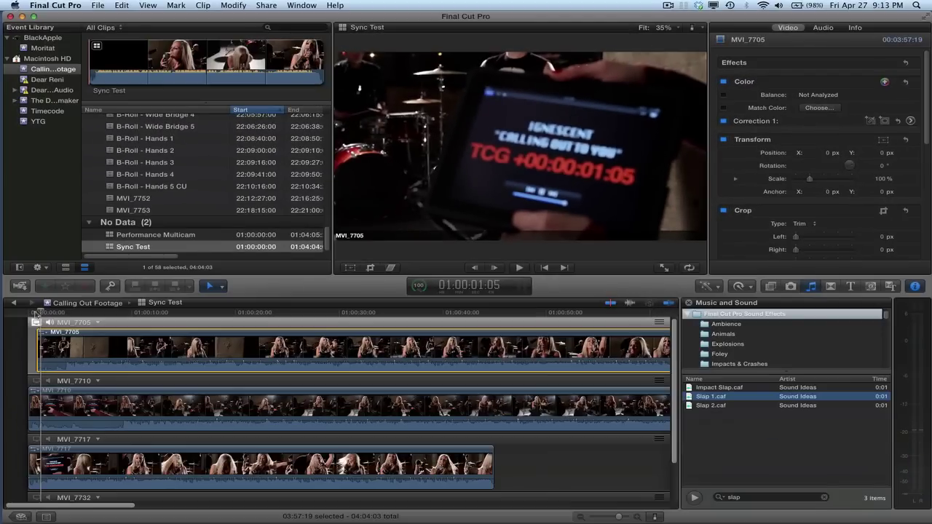
key("Right")
key("Right")
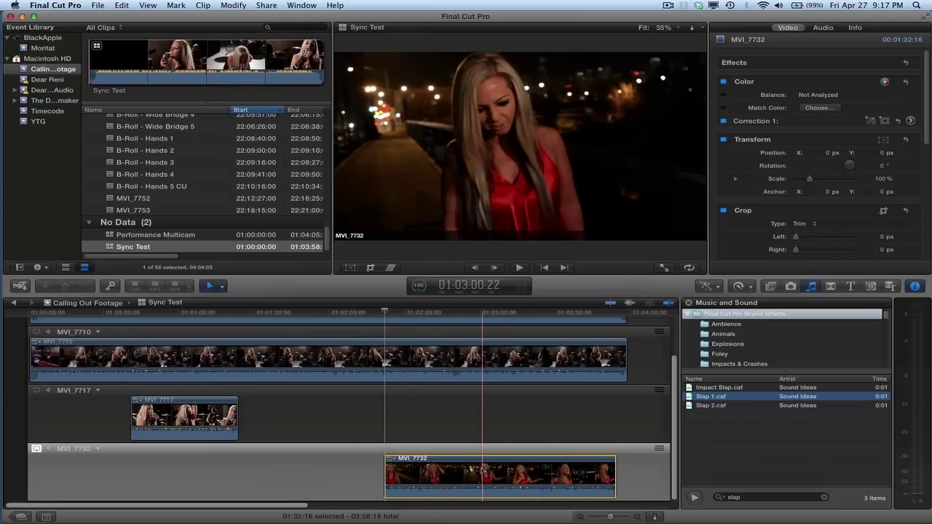
Step: Drag MVI_7732 into the MVI_7717 angle after its clip, then fit the timeline to view
left_click_drag(483, 473, 482, 416)
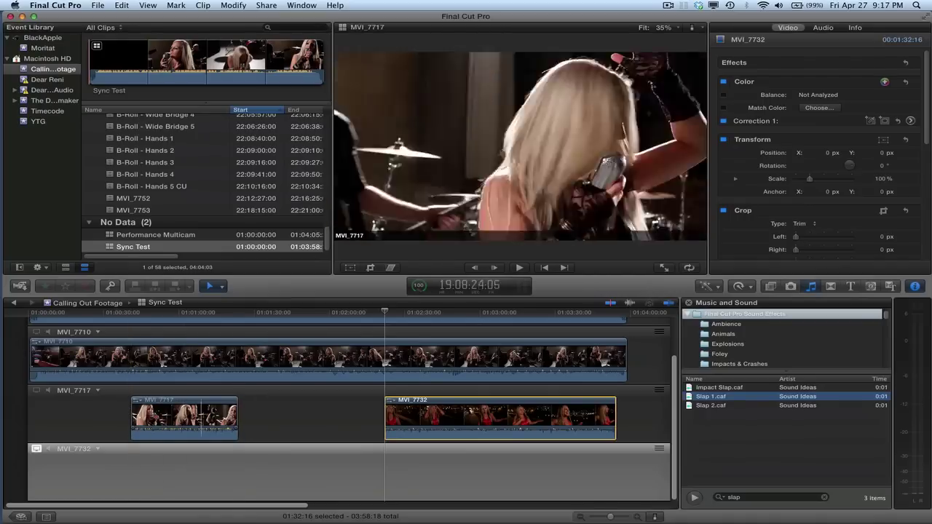
key("super+z")
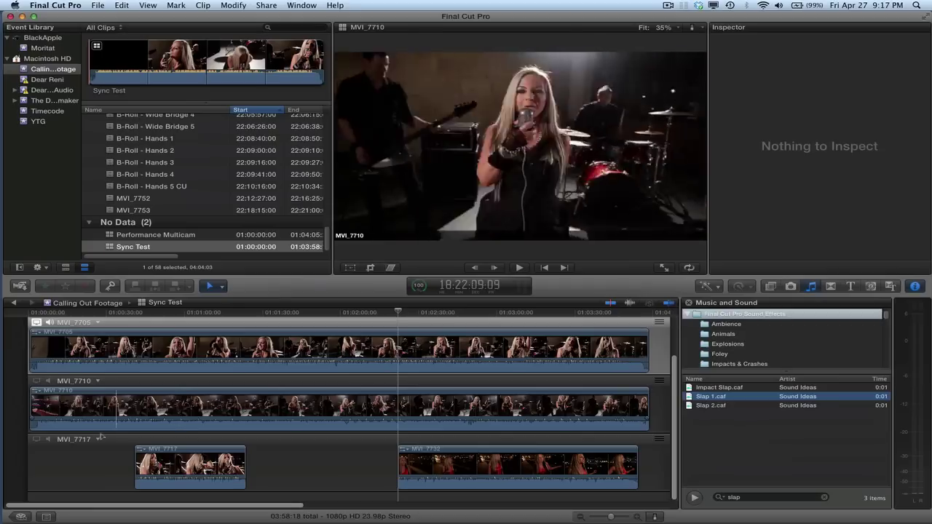
Step: Add a new empty angle to the multicam from the MVI_7717 angle menu
left_click(98, 440)
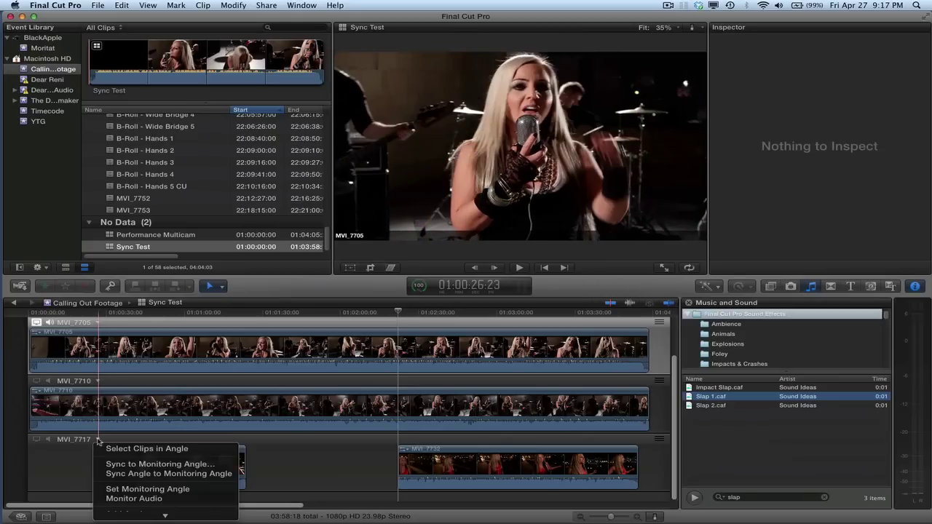
mouse_move(137, 521)
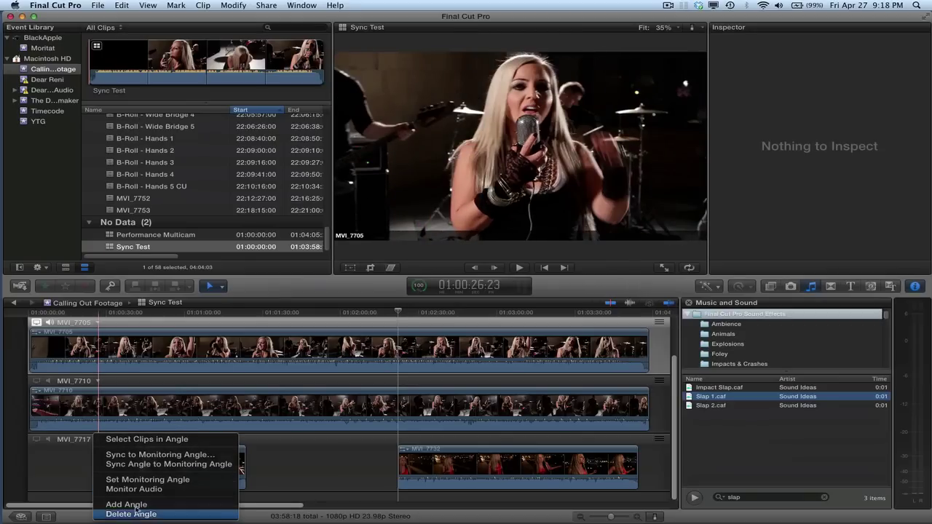
left_click(132, 504)
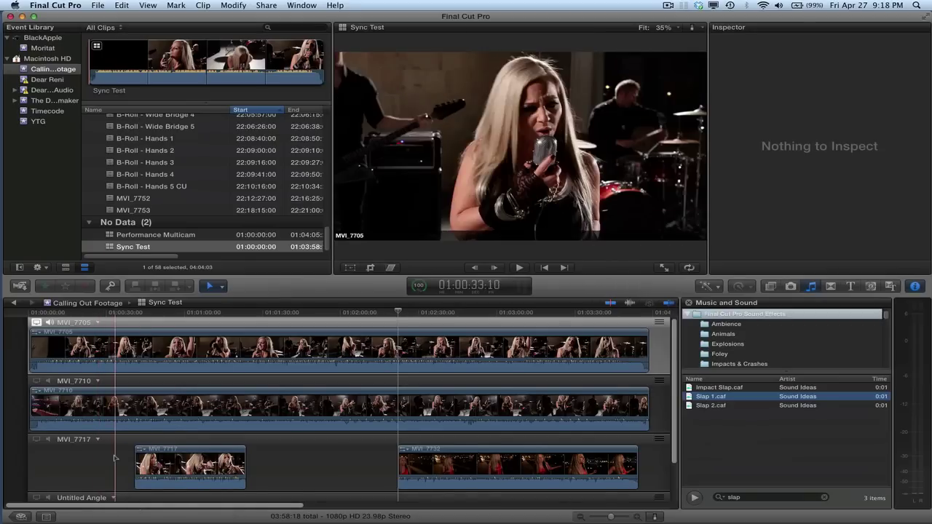
Step: Place the song into the Untitled Angle and slide it earlier to sync with the takes
scroll(176, 182, "up", 15)
left_click(172, 133)
left_click(151, 134)
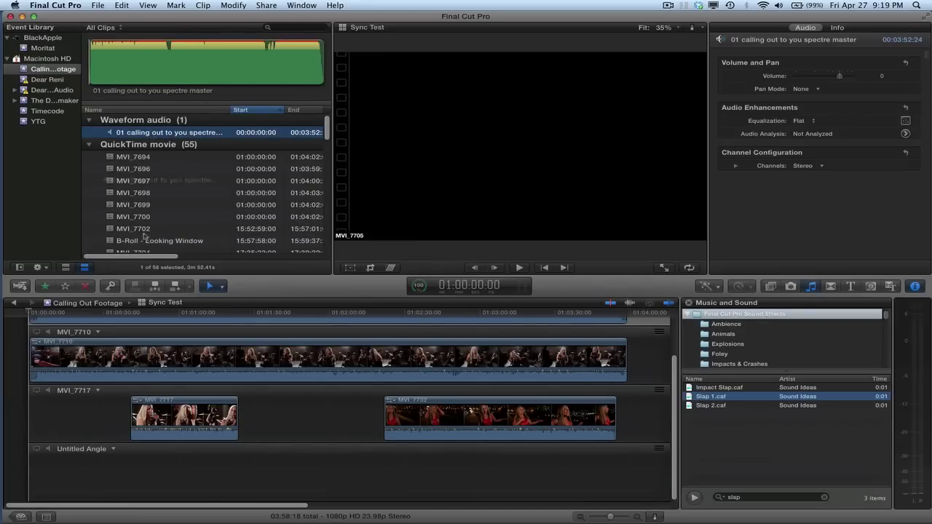
left_click_drag(144, 258, 101, 477)
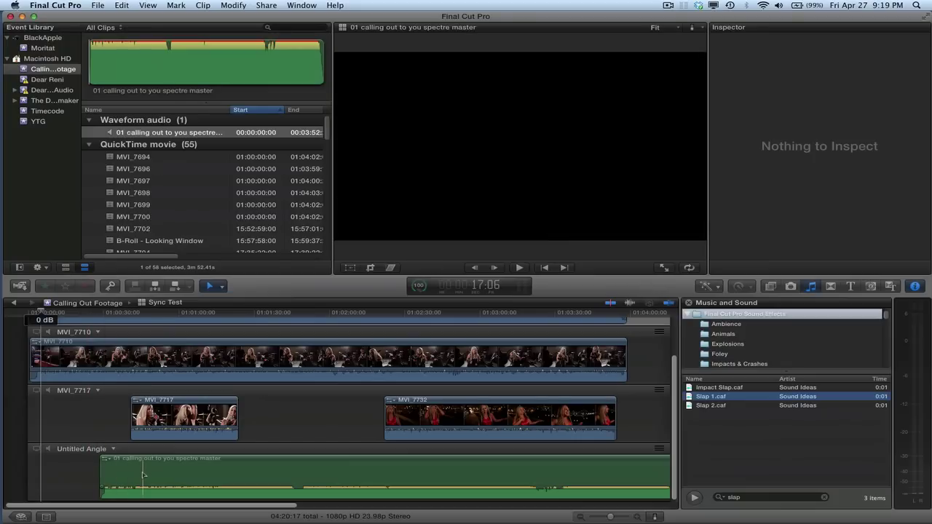
left_click_drag(154, 475, 94, 474)
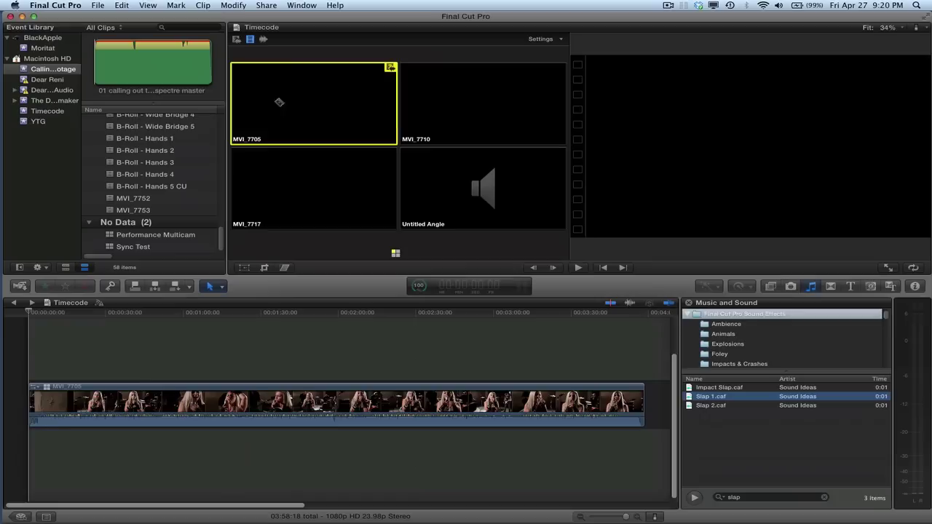
Step: Switch audio to the song's Untitled Angle, keeping MVI_7705 video, and play from about 47 seconds
left_click(264, 40)
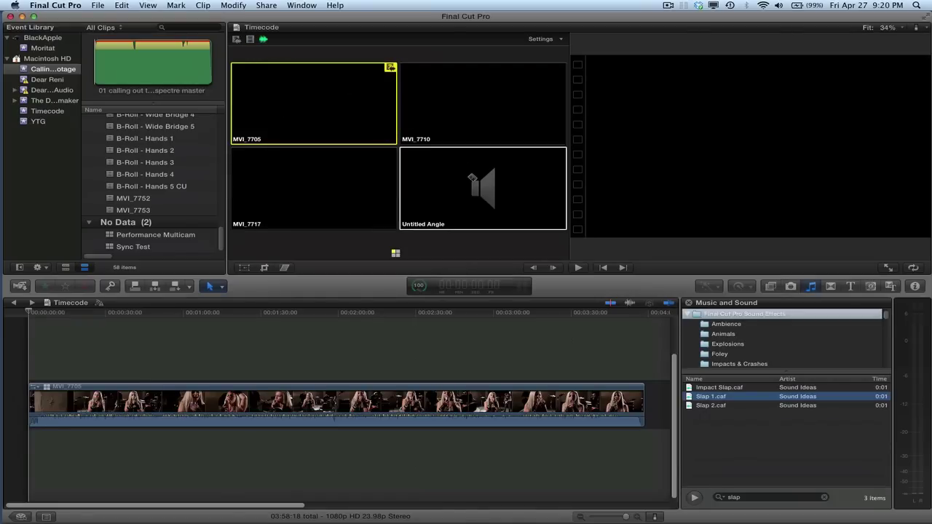
left_click(485, 202)
left_click(150, 314)
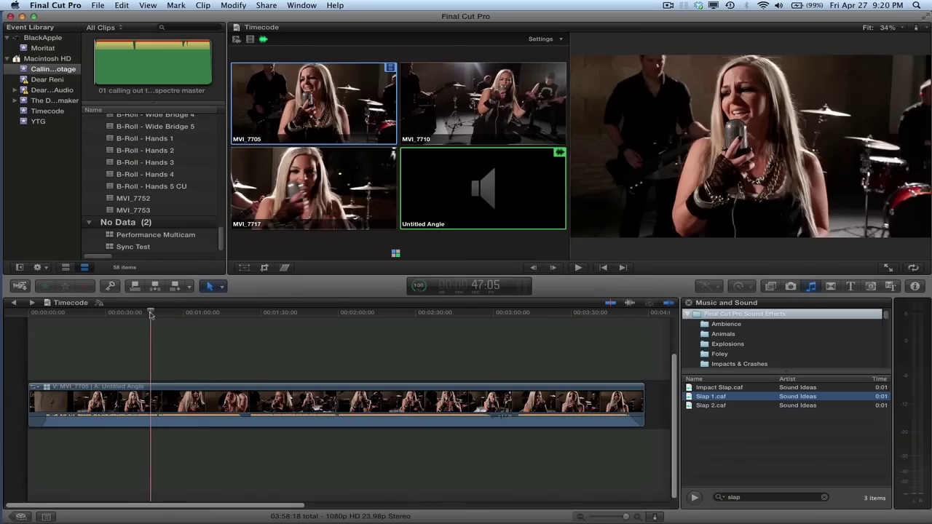
key("space")
key("XF86AudioRaiseVolume")
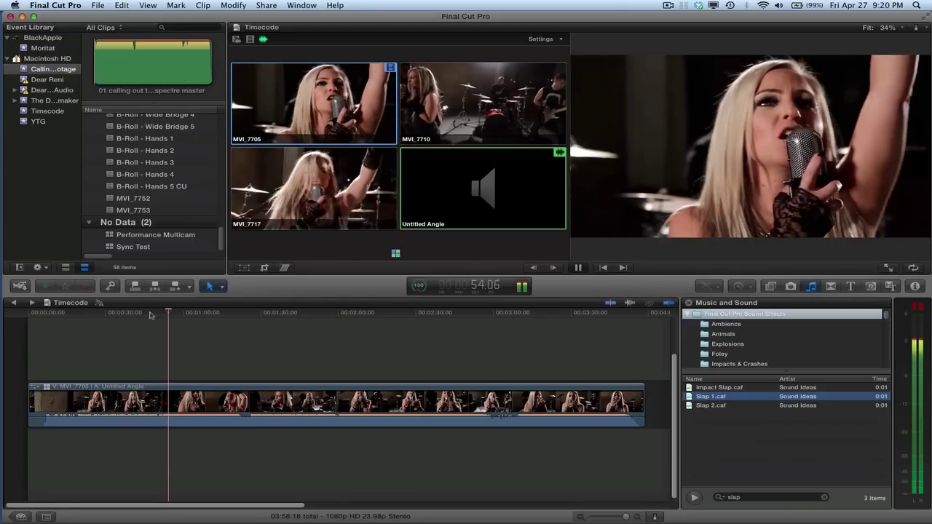
key("space")
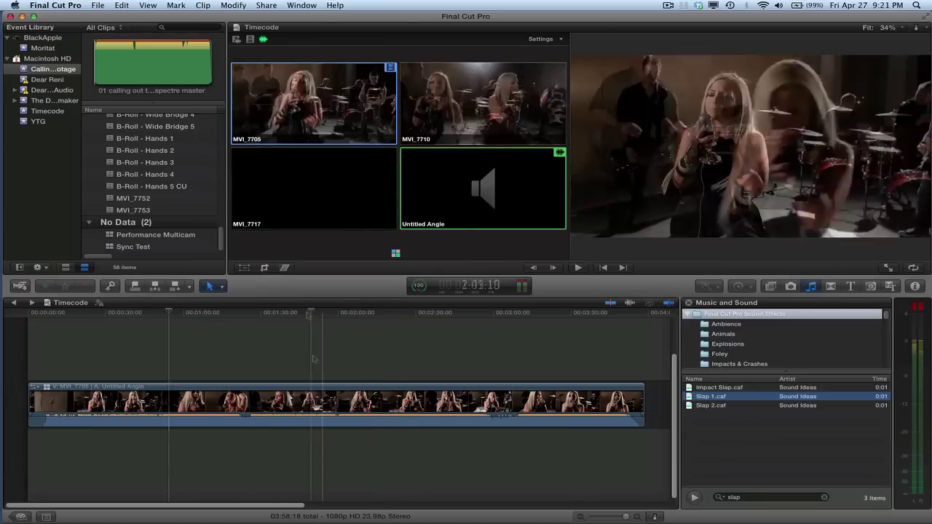
left_click(309, 313)
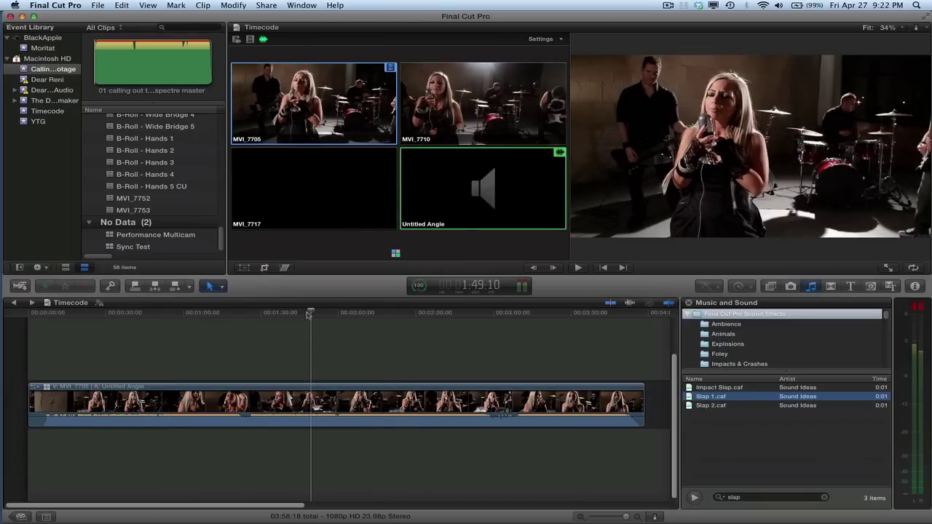